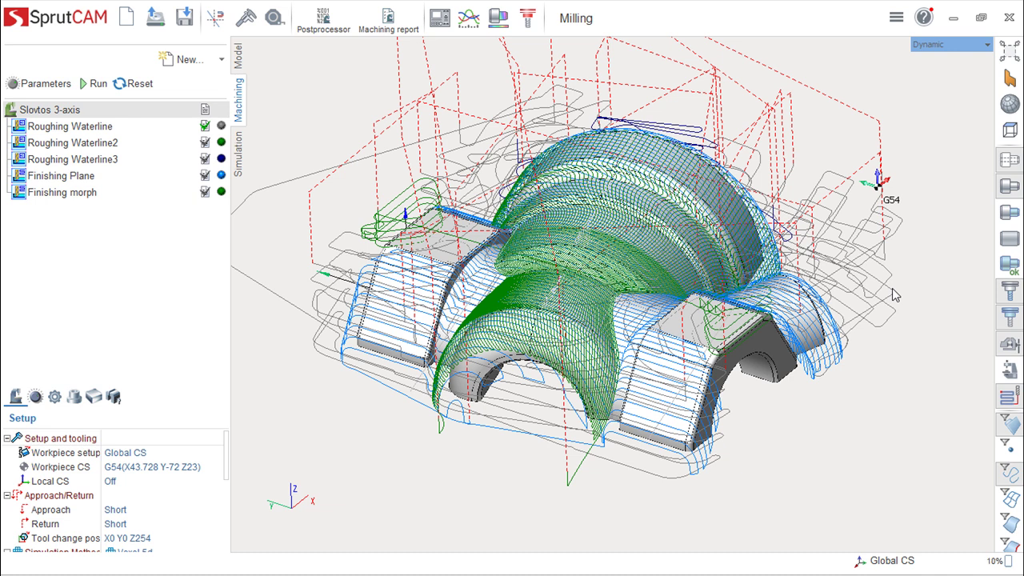
Switch the model's display mode to Shade and look over the part with its toolpaths.
{"action": "middle_click_drag", "start_coordinate": [671, 320], "coordinate": [694, 358]}
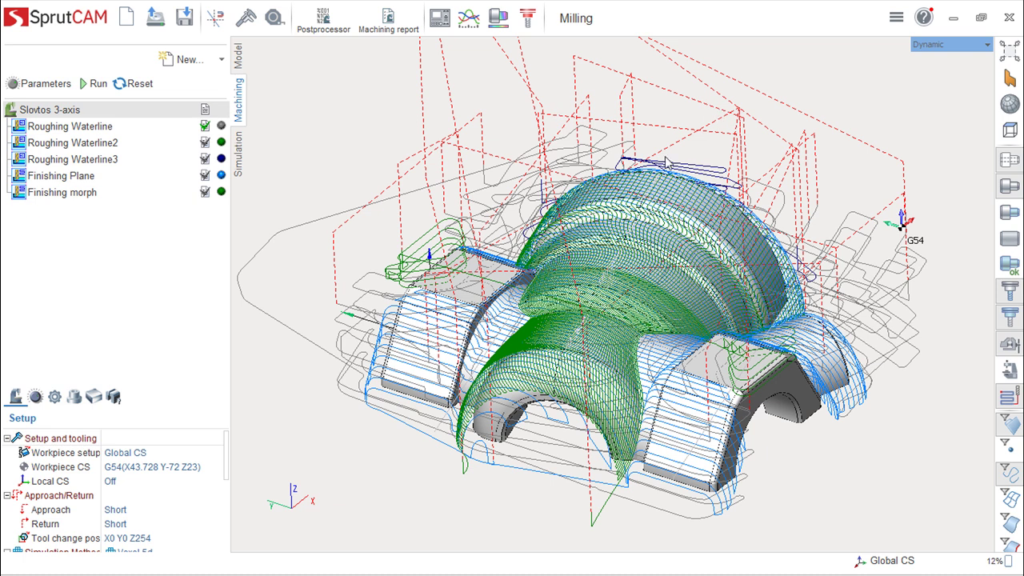
{"action": "middle_click_drag", "start_coordinate": [572, 228], "coordinate": [576, 211]}
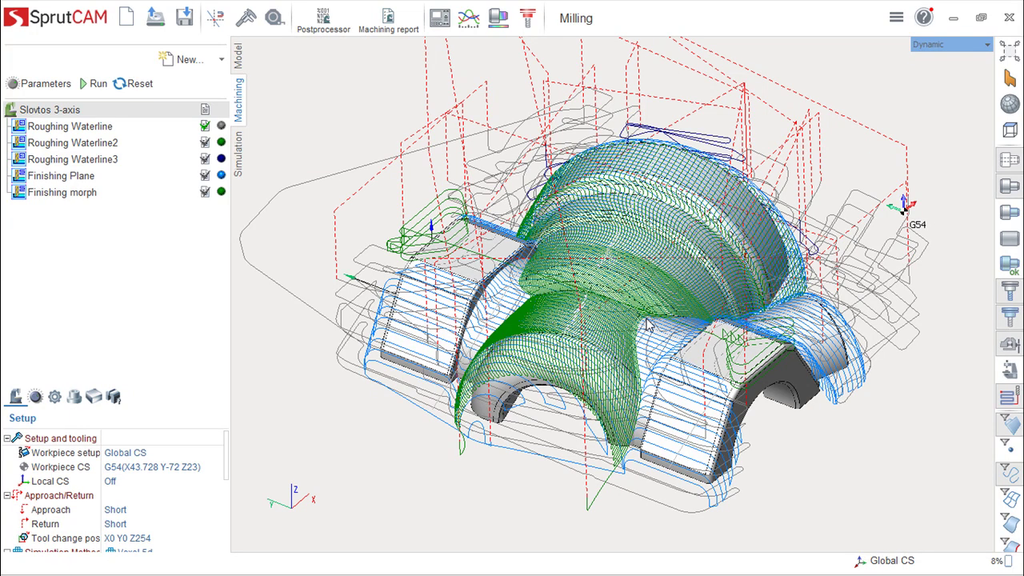
{"action": "mouse_move", "coordinate": [657, 352]}
{"action": "right_mouse_down"}
{"action": "mouse_move", "coordinate": [632, 272]}
{"action": "mouse_move", "coordinate": [668, 350]}
{"action": "right_mouse_up"}
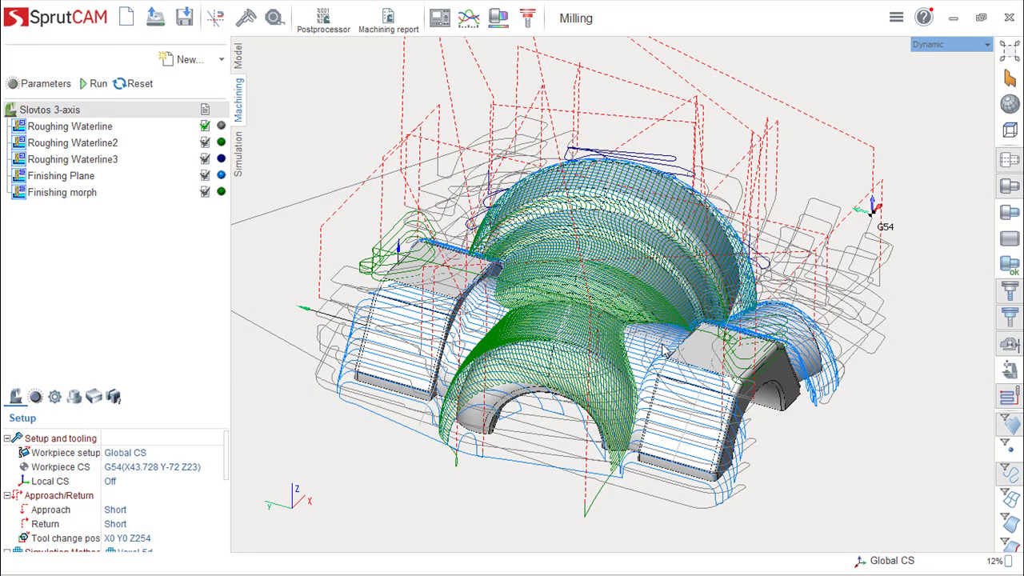
{"action": "left_click", "coordinate": [1009, 107]}
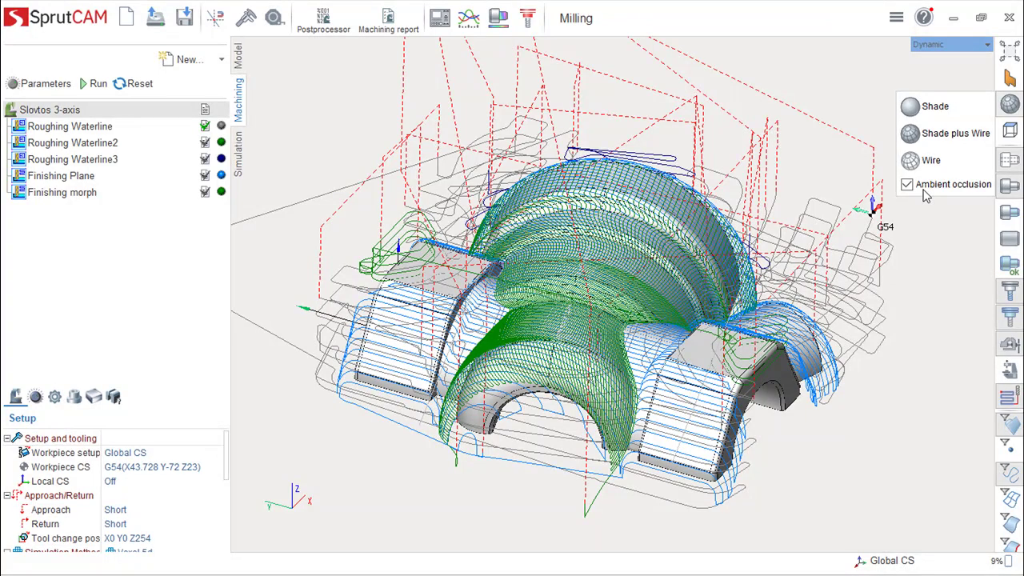
{"action": "left_click", "coordinate": [928, 106]}
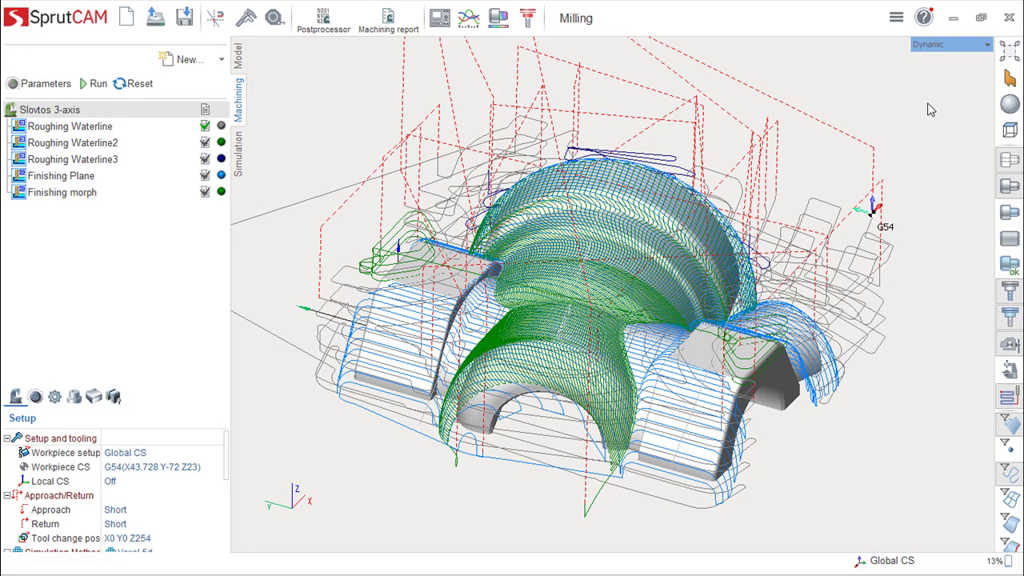
{"action": "scroll", "coordinate": [636, 288], "scroll_direction": "up", "scroll_amount": 3}
{"action": "scroll", "coordinate": [636, 288], "scroll_direction": "down", "scroll_amount": 3}
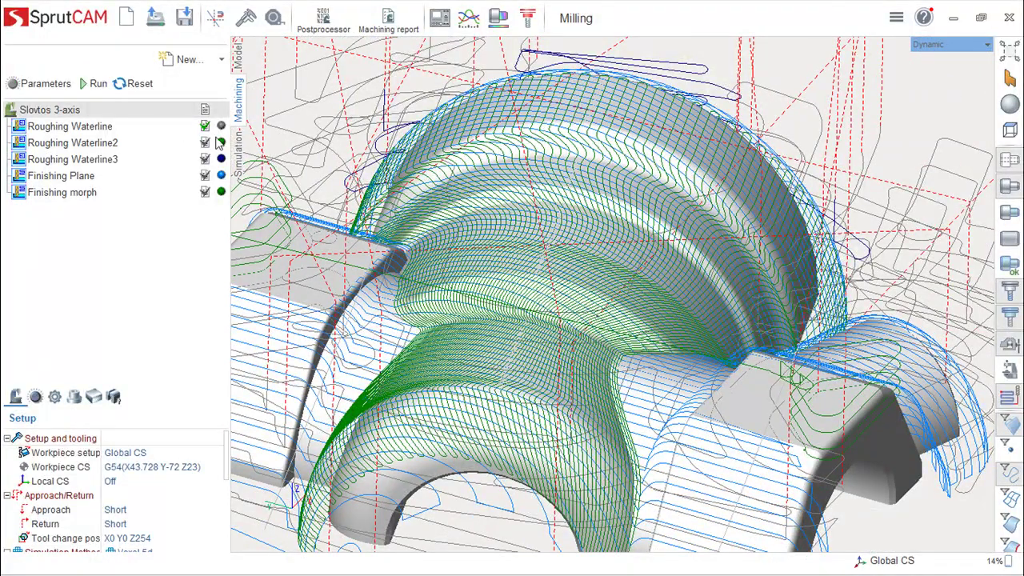
View the Roughing Waterline operation's own toolpath and status summary, and dismiss the summary.
{"action": "left_click", "coordinate": [206, 128]}
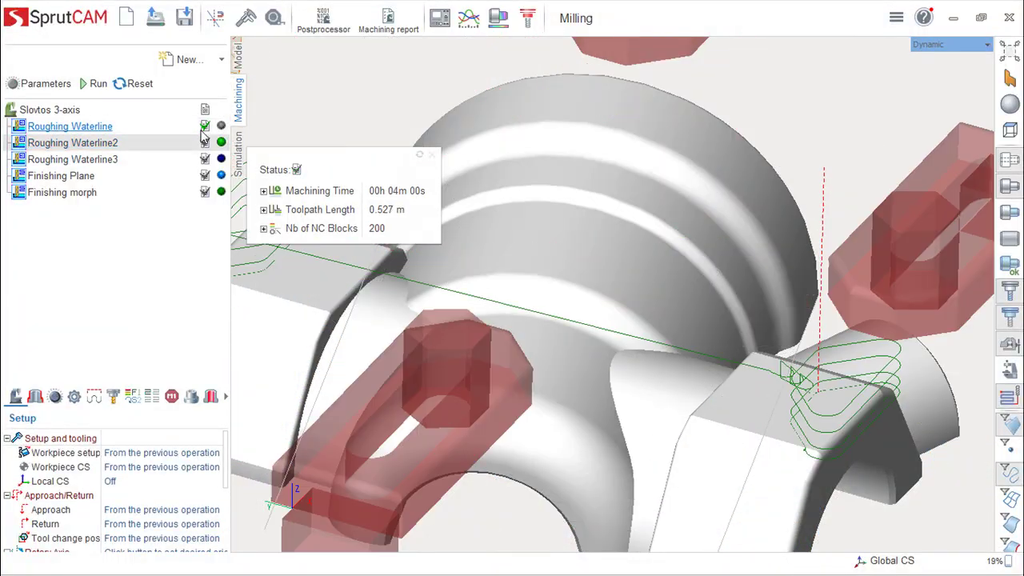
{"action": "left_click", "coordinate": [204, 128]}
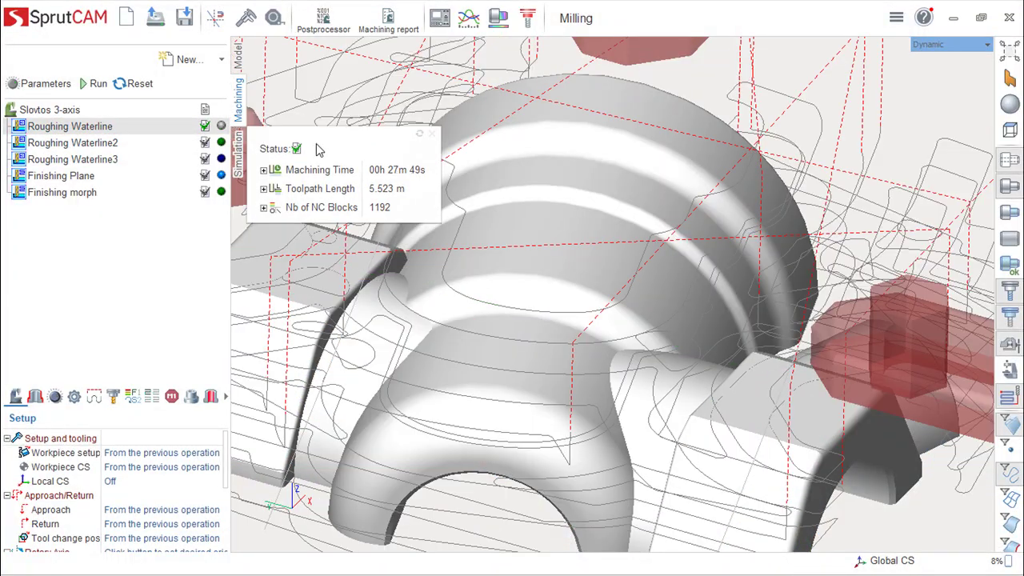
{"action": "left_click", "coordinate": [432, 133]}
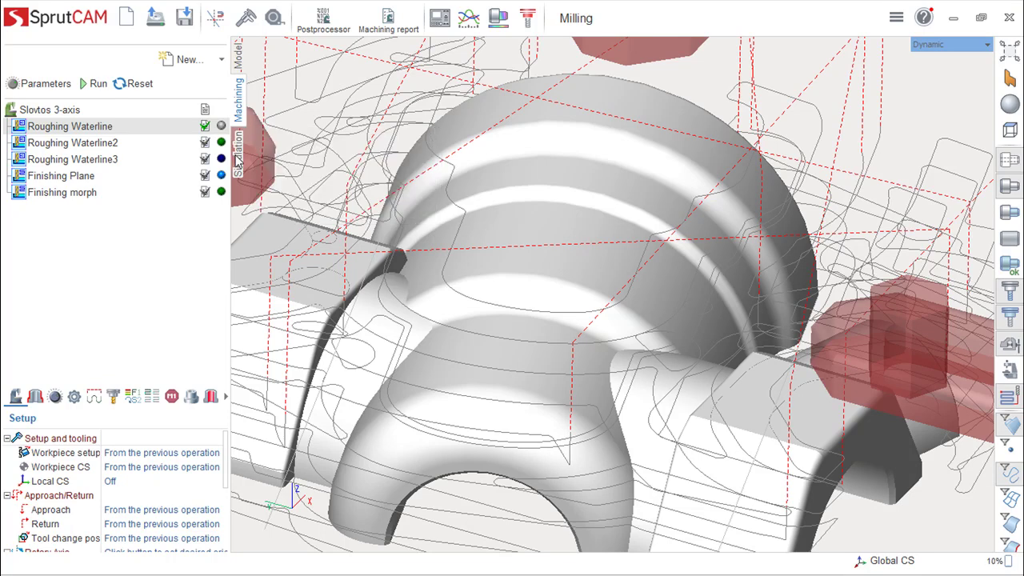
Disable the Roughing Waterline operation.
{"action": "left_click", "coordinate": [205, 126]}
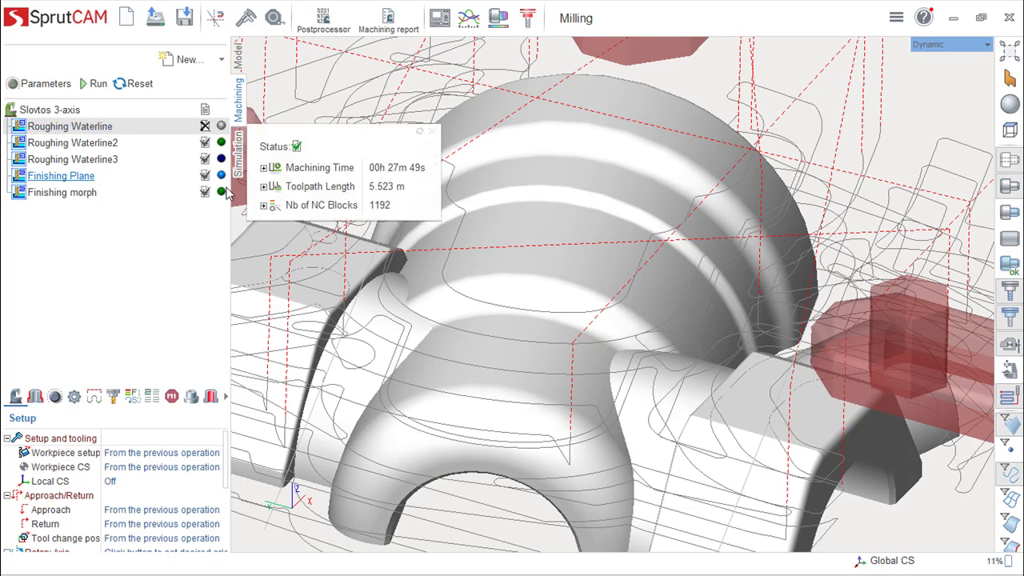
{"action": "left_click", "coordinate": [436, 132]}
{"action": "scroll", "coordinate": [625, 328], "scroll_direction": "down", "scroll_amount": 2}
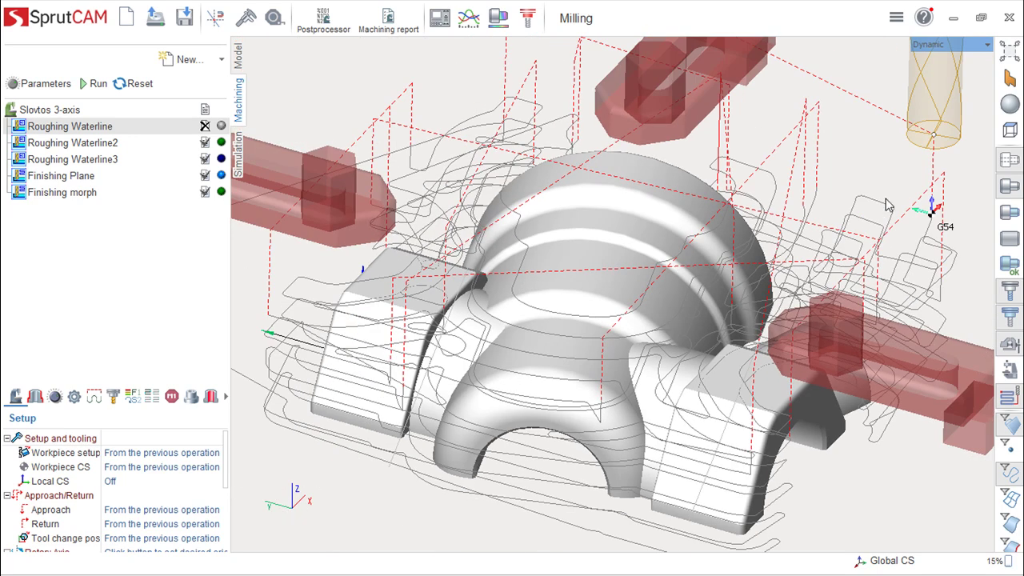
Switch the model's display mode to Shade plus Wire and look over the part's edges.
{"action": "left_click", "coordinate": [1009, 105]}
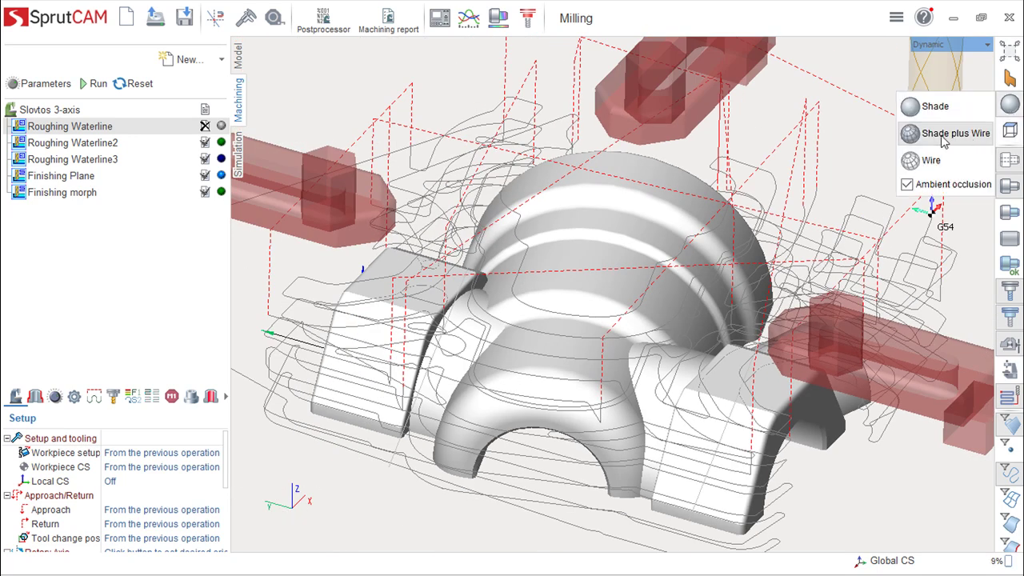
{"action": "left_click", "coordinate": [944, 134]}
{"action": "scroll", "coordinate": [654, 253], "scroll_direction": "down", "scroll_amount": 2}
{"action": "scroll", "coordinate": [654, 252], "scroll_direction": "up", "scroll_amount": 4}
{"action": "scroll", "coordinate": [654, 252], "scroll_direction": "down", "scroll_amount": 3}
{"action": "mouse_move", "coordinate": [649, 303]}
{"action": "middle_mouse_down"}
{"action": "mouse_move", "coordinate": [608, 317]}
{"action": "mouse_move", "coordinate": [633, 324]}
{"action": "mouse_move", "coordinate": [642, 304]}
{"action": "middle_mouse_up"}
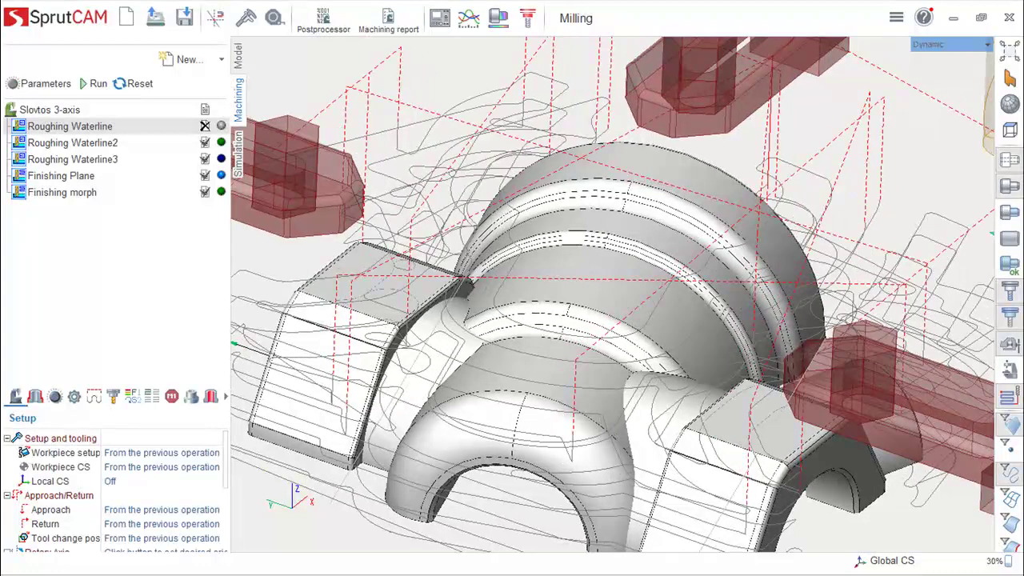
Try the Wire display mode on the model and return it to Shade.
{"action": "left_click", "coordinate": [1009, 105]}
{"action": "left_click", "coordinate": [934, 160]}
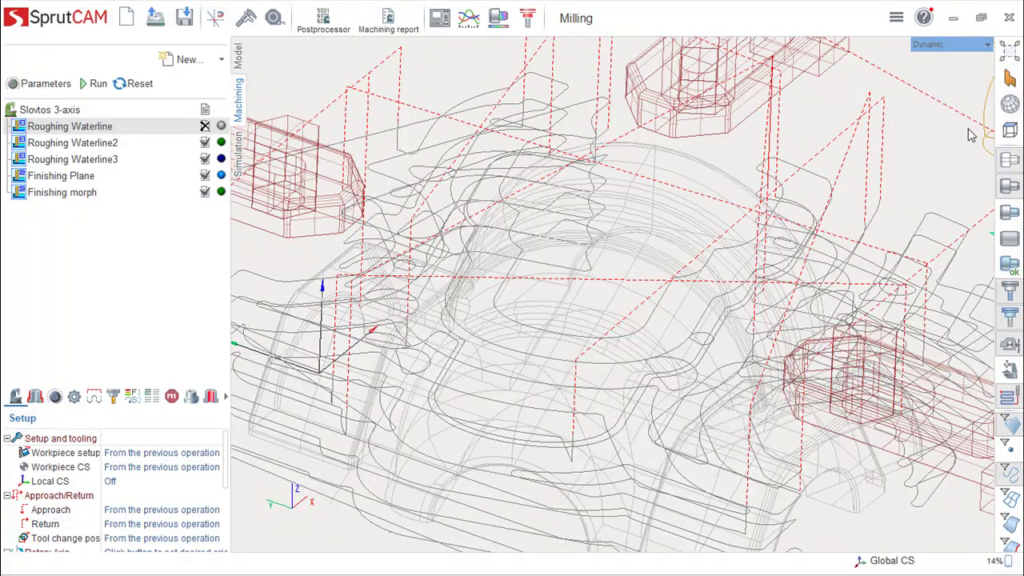
{"action": "left_click", "coordinate": [1009, 108]}
{"action": "left_click", "coordinate": [1010, 109]}
{"action": "left_click", "coordinate": [1009, 110]}
{"action": "left_click", "coordinate": [1009, 110]}
{"action": "left_click", "coordinate": [1009, 110]}
{"action": "left_click", "coordinate": [1010, 110]}
{"action": "left_click", "coordinate": [1009, 111]}
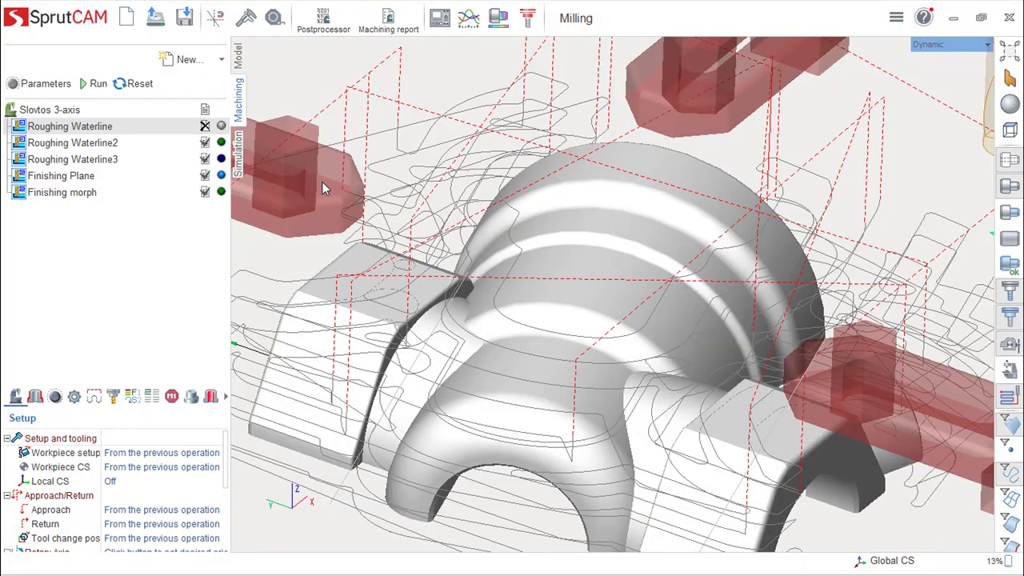
Enable the Roughing Waterline operation again.
{"action": "mouse_move", "coordinate": [205, 125]}
{"action": "scroll", "coordinate": [603, 238], "scroll_direction": "down", "scroll_amount": 3}
{"action": "scroll", "coordinate": [596, 248], "scroll_direction": "up", "scroll_amount": 2}
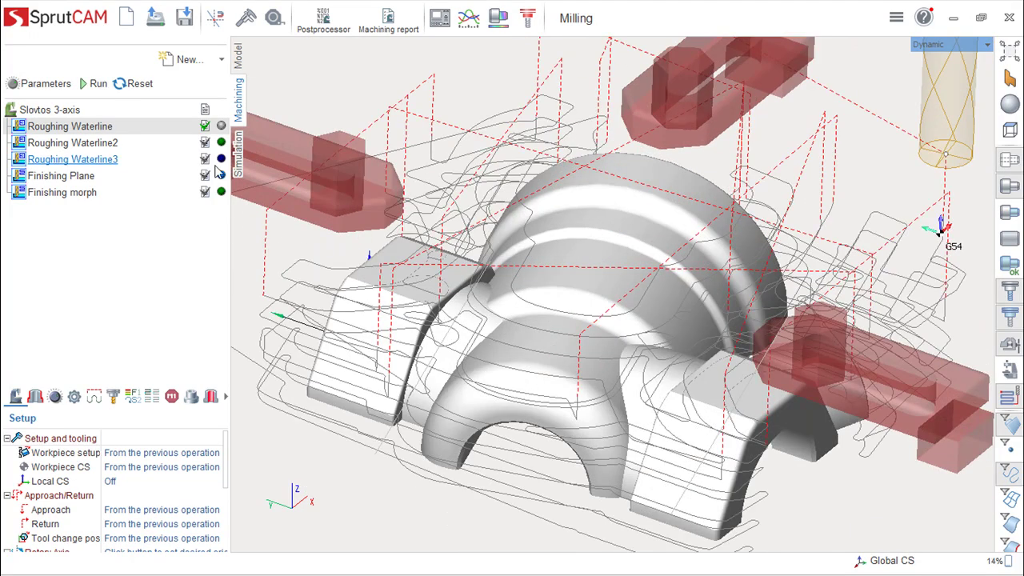
{"action": "mouse_move", "coordinate": [218, 174]}
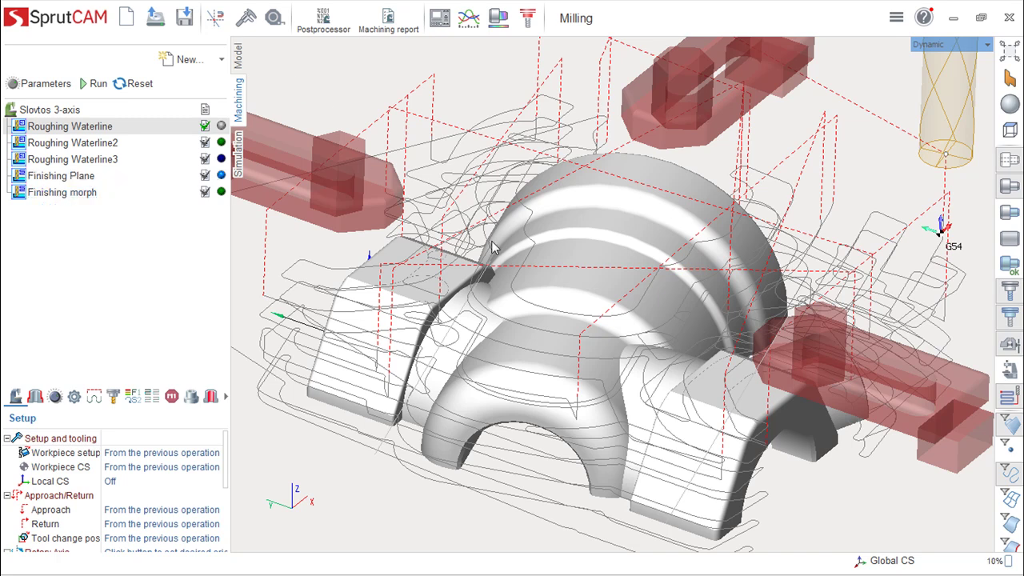
{"action": "scroll", "coordinate": [567, 256], "scroll_direction": "down", "scroll_amount": 1}
{"action": "scroll", "coordinate": [582, 268], "scroll_direction": "up", "scroll_amount": 1}
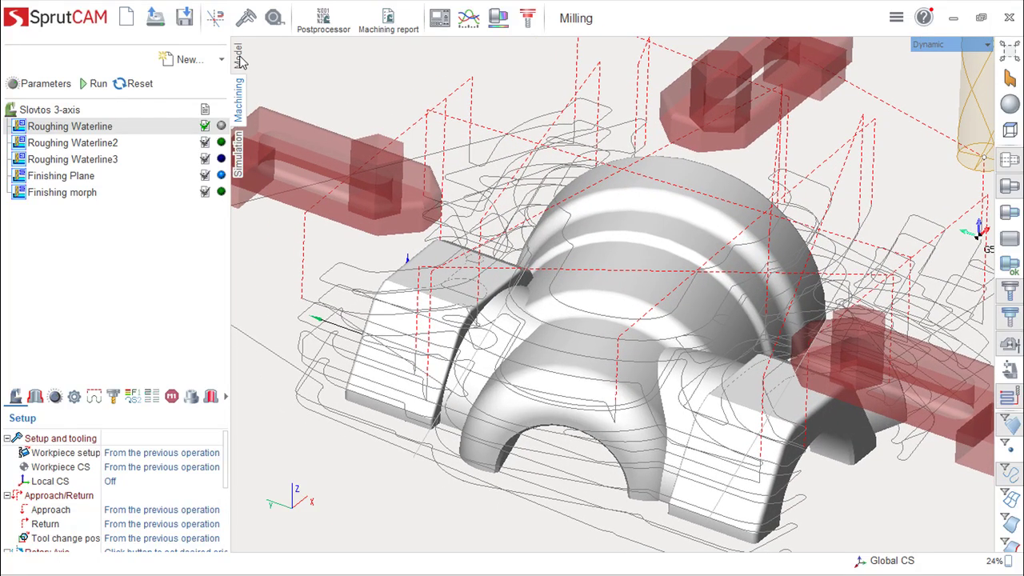
Show the project's geometry model and examine the imported CALEFFI.IGS part.
{"action": "left_click", "coordinate": [238, 57]}
{"action": "scroll", "coordinate": [652, 308], "scroll_direction": "up", "scroll_amount": 2}
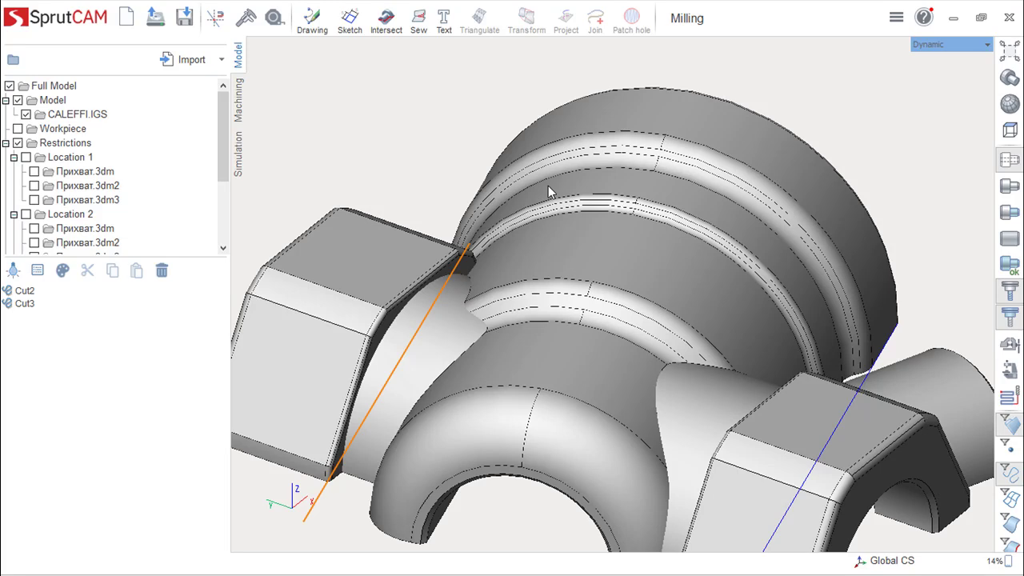
{"action": "scroll", "coordinate": [548, 192], "scroll_direction": "down", "scroll_amount": 1}
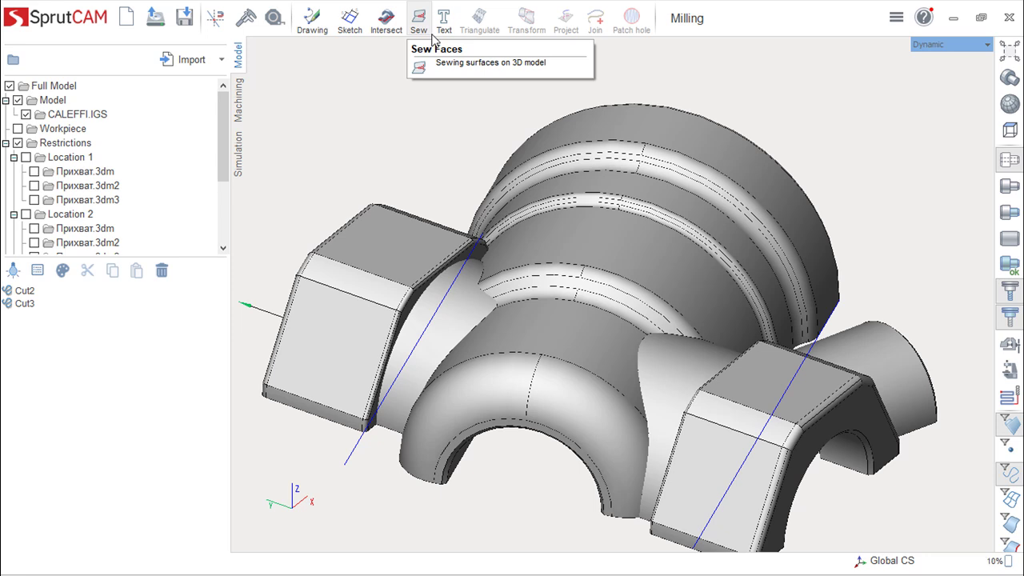
Start a 2D drawing and sketch two free slanted lines across the part with the Line tool.
{"action": "left_click", "coordinate": [313, 24]}
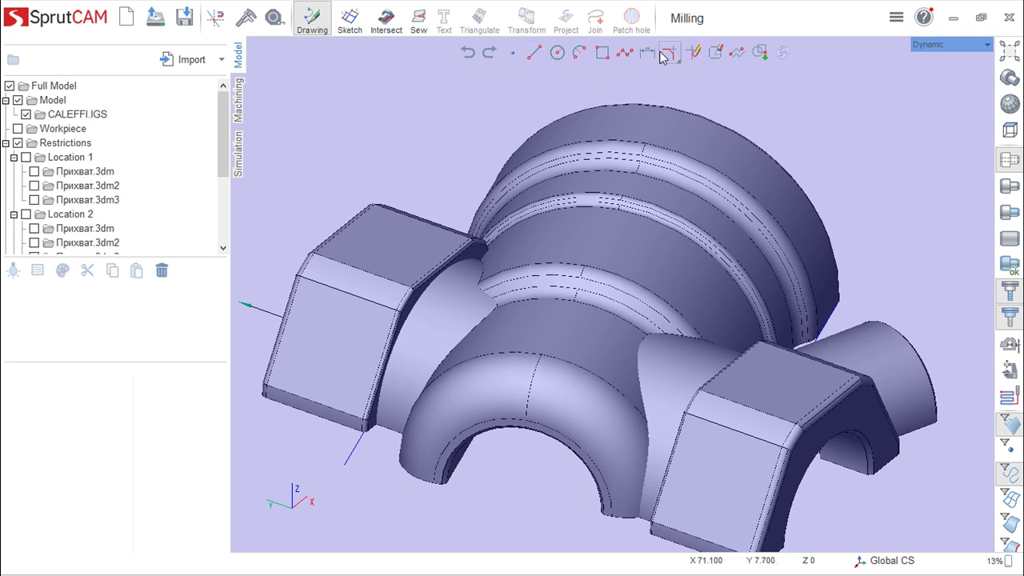
{"action": "left_click", "coordinate": [539, 57]}
{"action": "left_click", "coordinate": [397, 150]}
{"action": "left_click", "coordinate": [888, 57]}
{"action": "left_click", "coordinate": [918, 170]}
{"action": "left_click", "coordinate": [438, 493]}
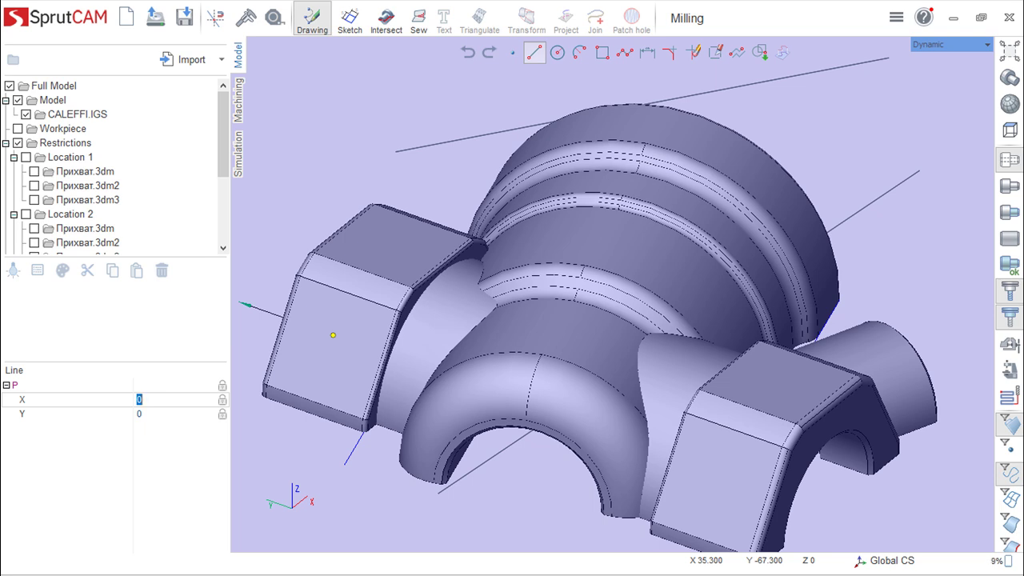
Undo the two sketched lines and return to the machining operations.
{"action": "left_click", "coordinate": [468, 53]}
{"action": "left_click", "coordinate": [468, 53]}
{"action": "left_click", "coordinate": [238, 100]}
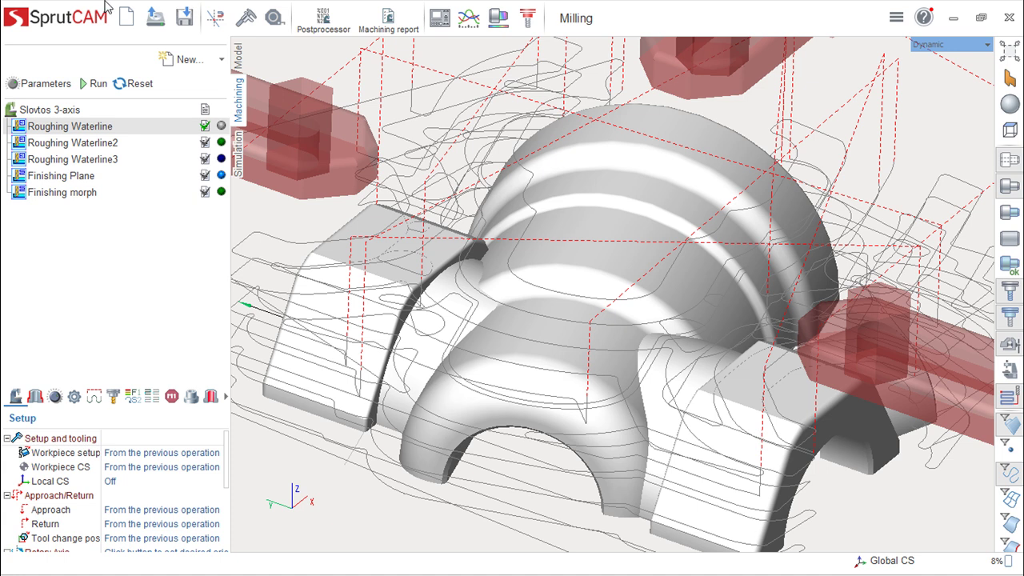
Open the Car_painting project from the Examples > Robots > Painting folder without saving the changes to Milling.
{"action": "left_click", "coordinate": [156, 24]}
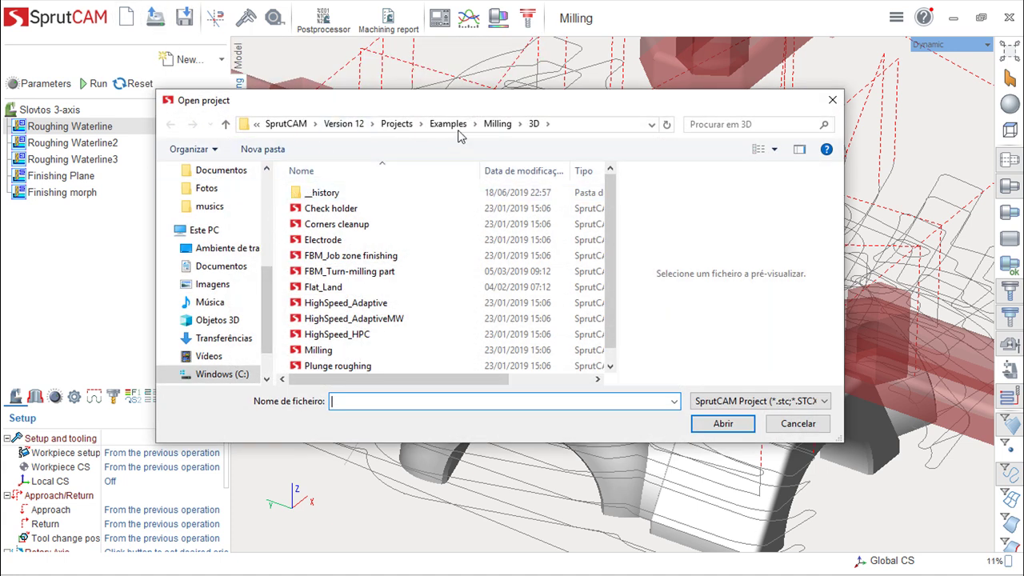
{"action": "left_click", "coordinate": [495, 125]}
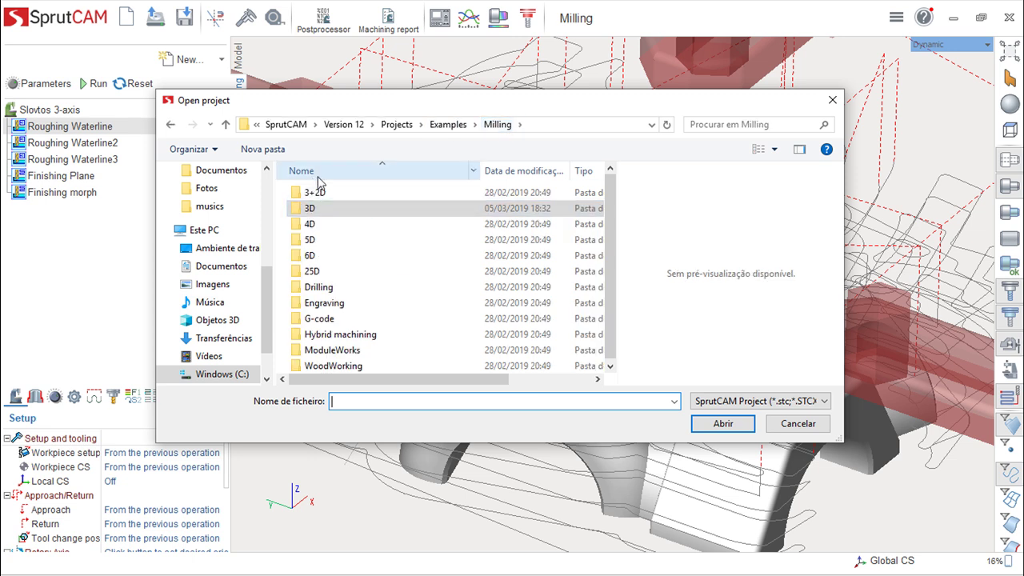
{"action": "left_click", "coordinate": [445, 126]}
{"action": "double_click", "coordinate": [331, 210]}
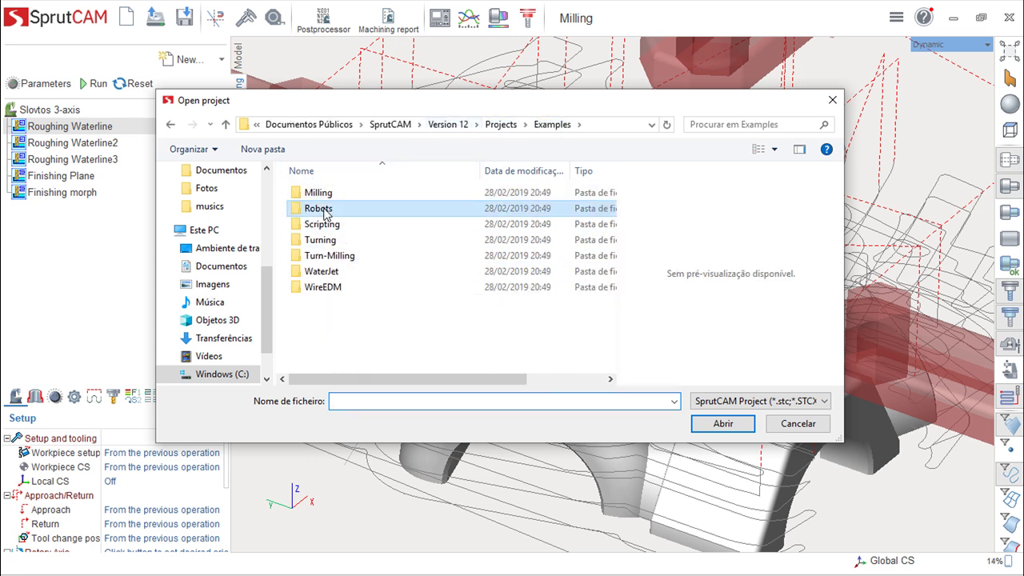
{"action": "double_click", "coordinate": [334, 273]}
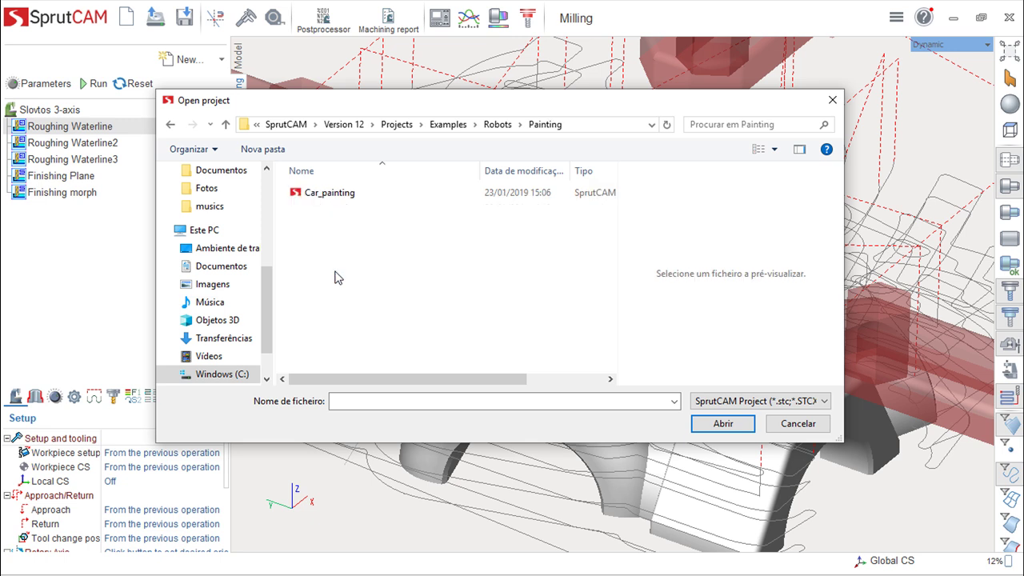
{"action": "left_click", "coordinate": [327, 198]}
{"action": "left_click", "coordinate": [327, 198]}
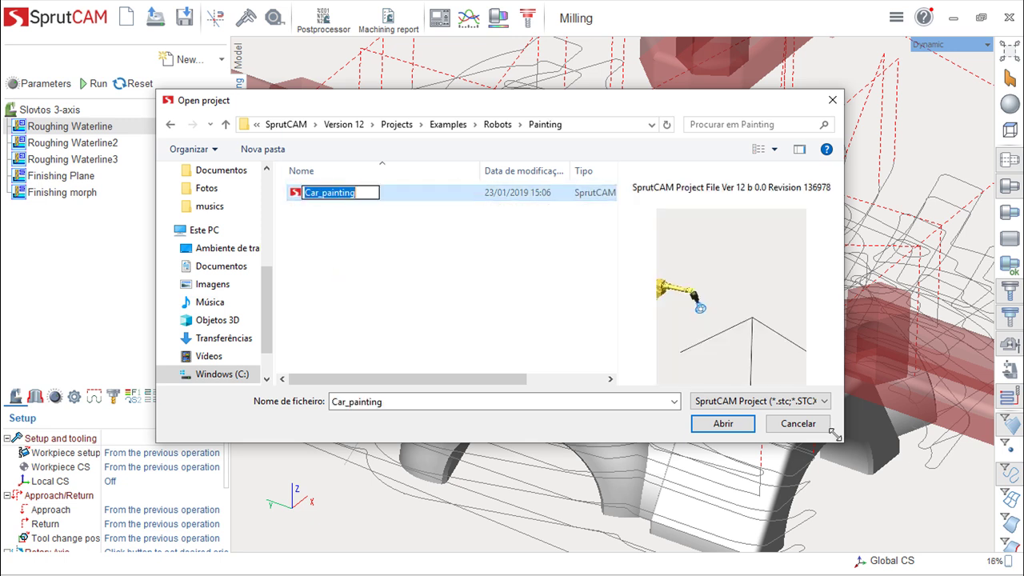
{"action": "left_click", "coordinate": [740, 426]}
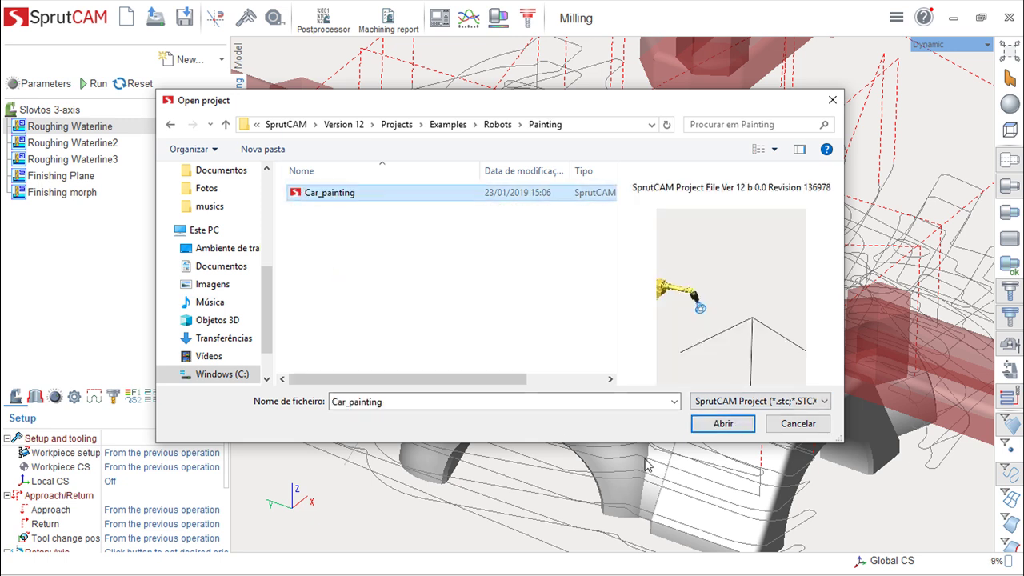
{"action": "left_click", "coordinate": [724, 424]}
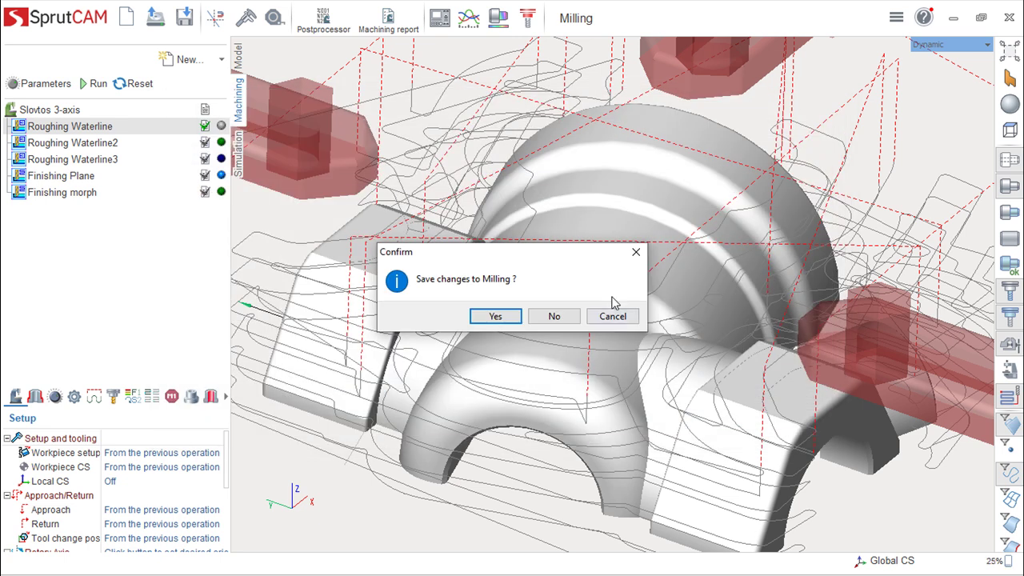
{"action": "left_click", "coordinate": [556, 317]}
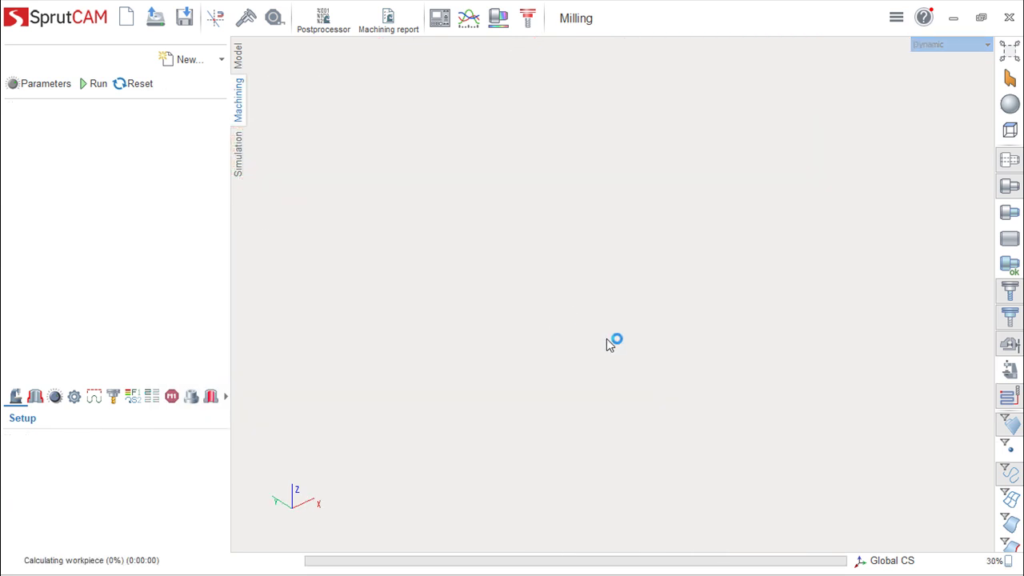
View the tool parameters of the 5D Contouring (left side) operation and close them without changes.
{"action": "scroll", "coordinate": [596, 371], "scroll_direction": "up", "scroll_amount": 3}
{"action": "right_click_drag", "start_coordinate": [596, 370], "coordinate": [739, 404]}
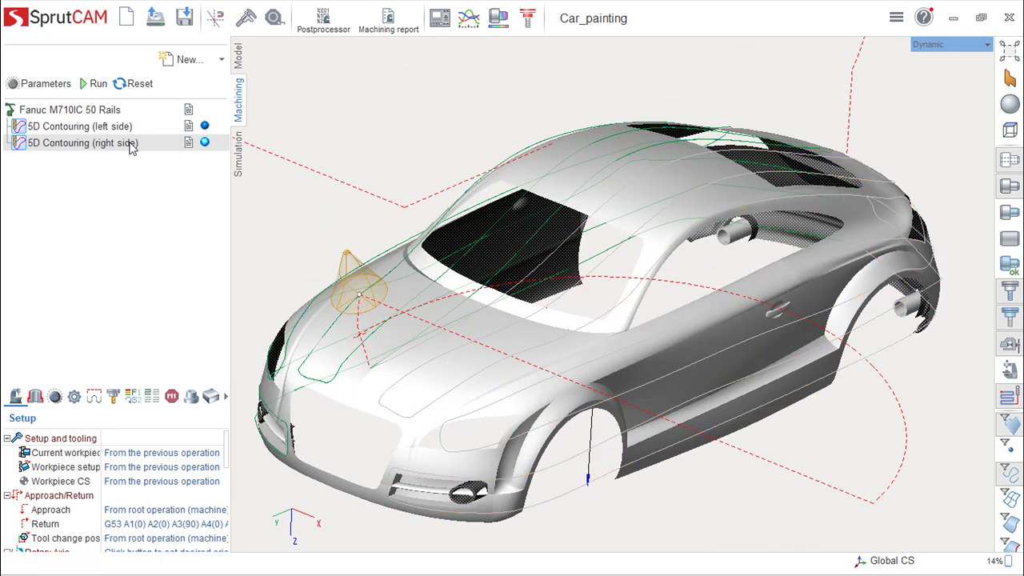
{"action": "left_click", "coordinate": [109, 126]}
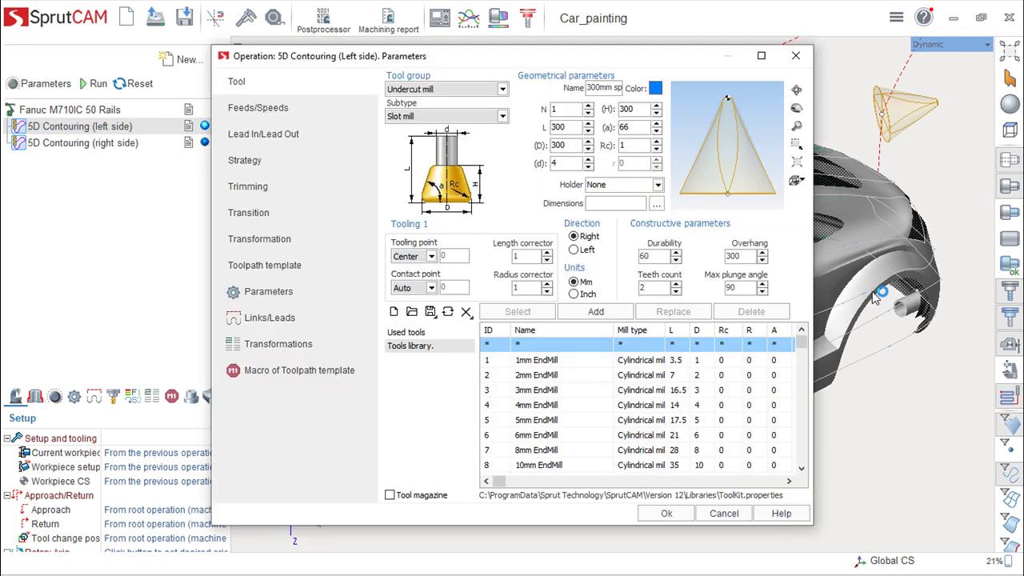
{"action": "left_click", "coordinate": [795, 56]}
Switch to the simulation of the car painting project and bring the whole robot and car body into view.
{"action": "left_click", "coordinate": [242, 143]}
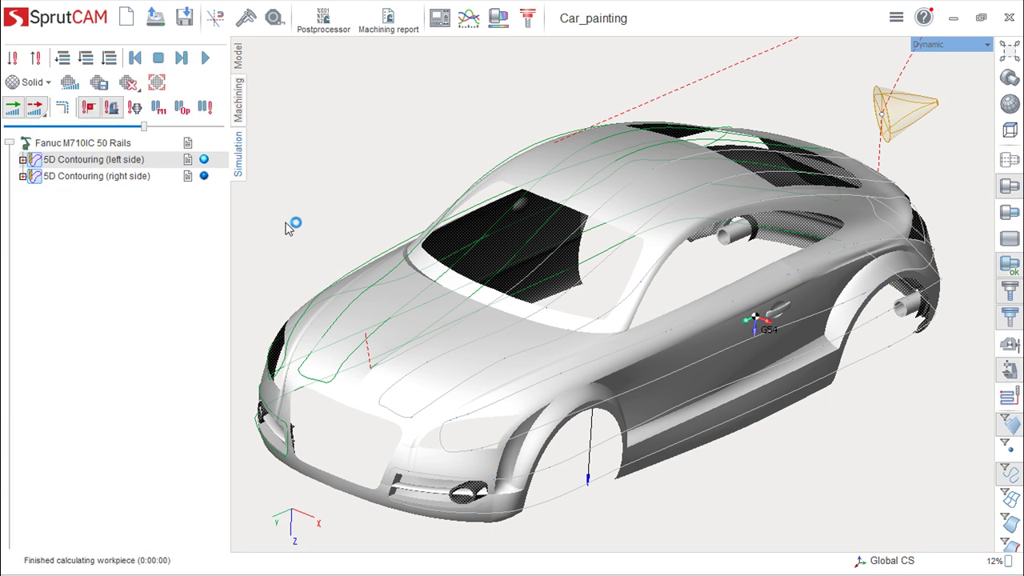
{"action": "scroll", "coordinate": [506, 325], "scroll_direction": "down", "scroll_amount": 3}
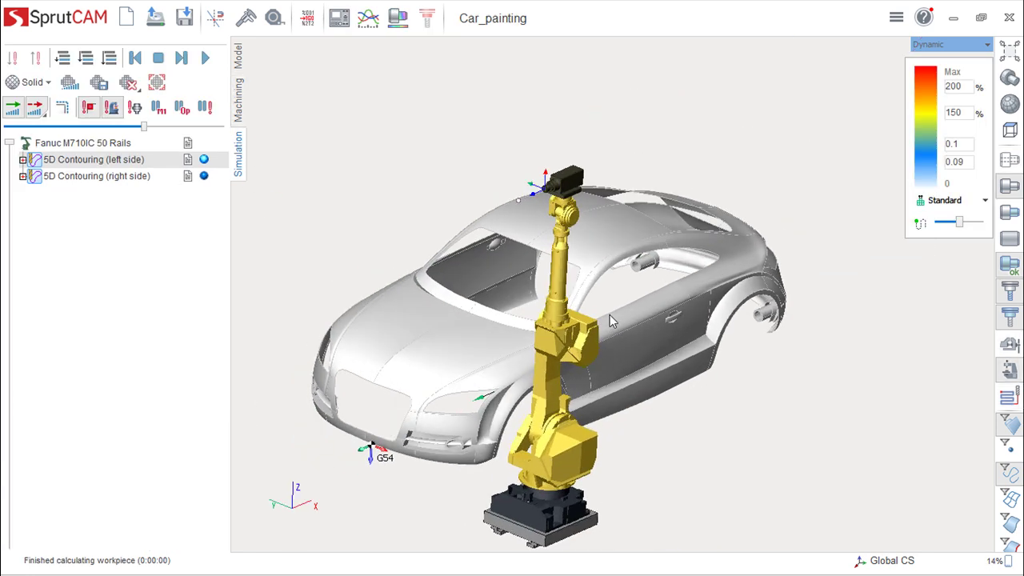
Run the car painting simulation, stop it partway through, and examine the paint coverage on the side of the car body.
{"action": "right_click_drag", "start_coordinate": [558, 297], "coordinate": [793, 346]}
{"action": "left_click", "coordinate": [205, 59]}
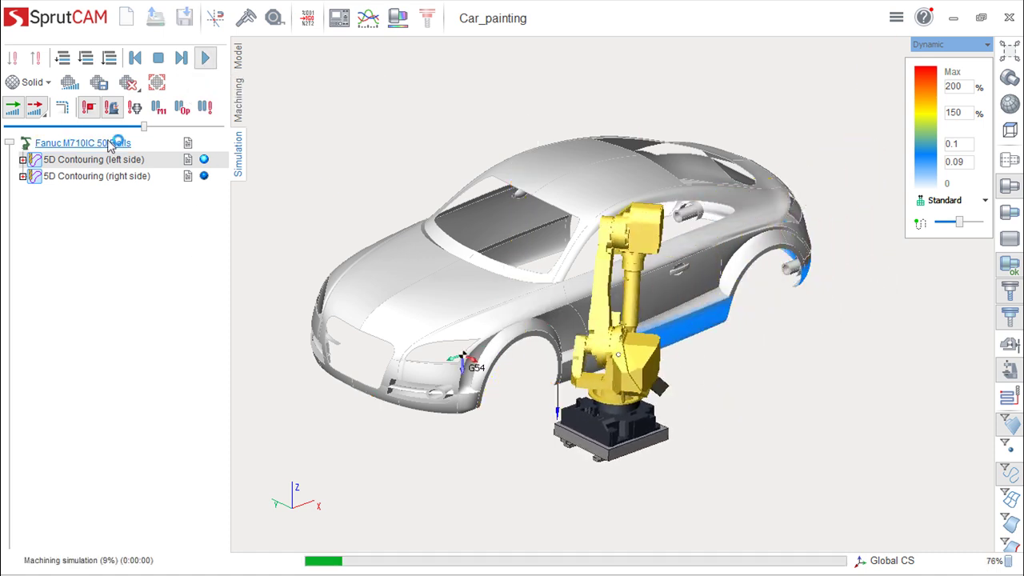
{"action": "mouse_move", "coordinate": [112, 142]}
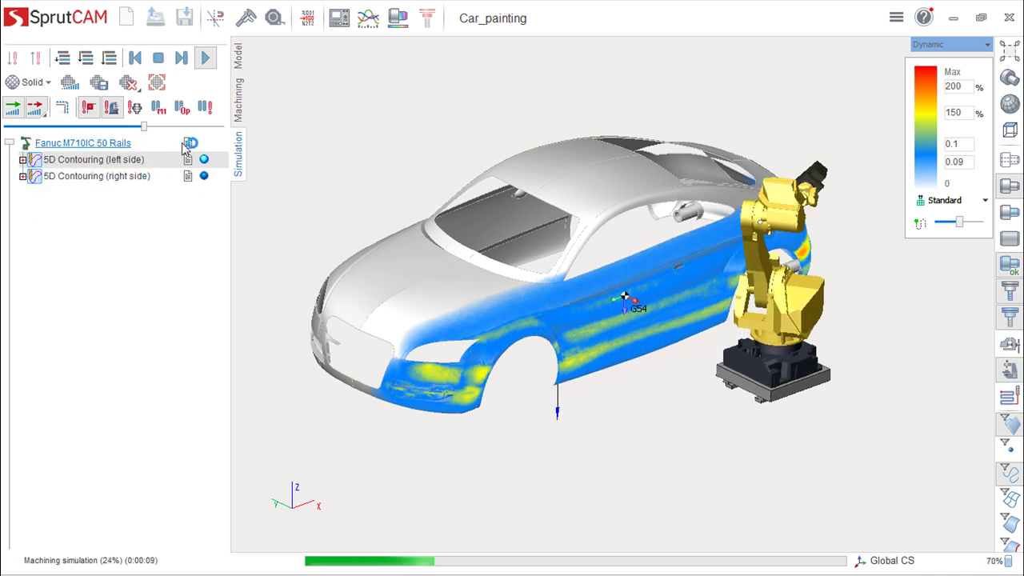
{"action": "left_click", "coordinate": [158, 57]}
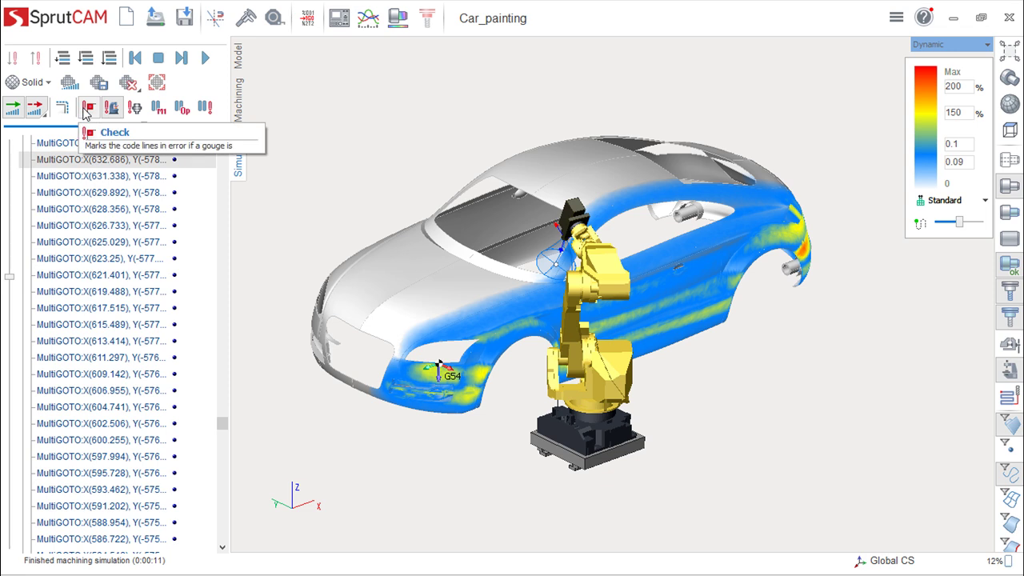
{"action": "left_click", "coordinate": [88, 110]}
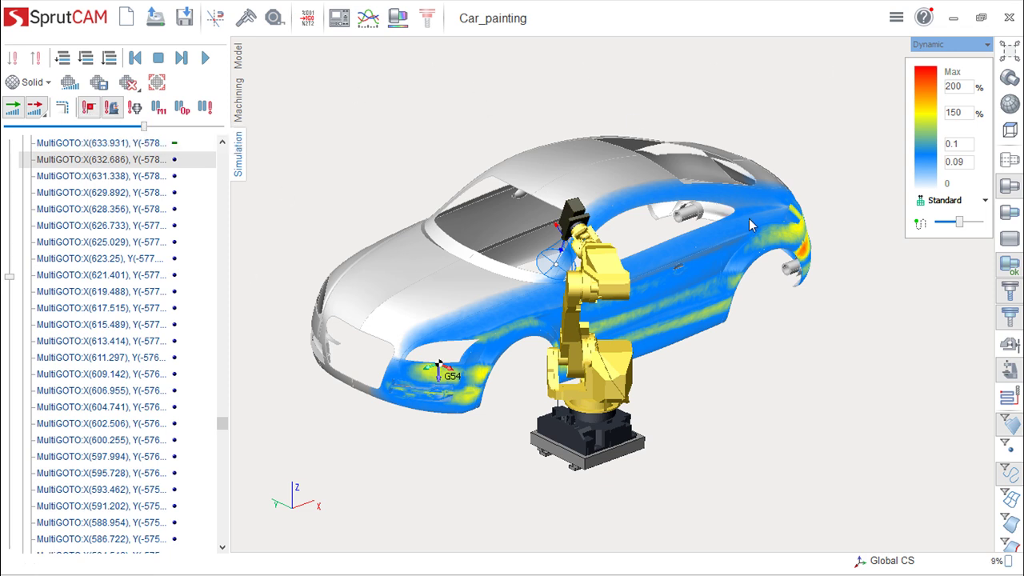
{"action": "scroll", "coordinate": [668, 301], "scroll_direction": "up", "scroll_amount": 5}
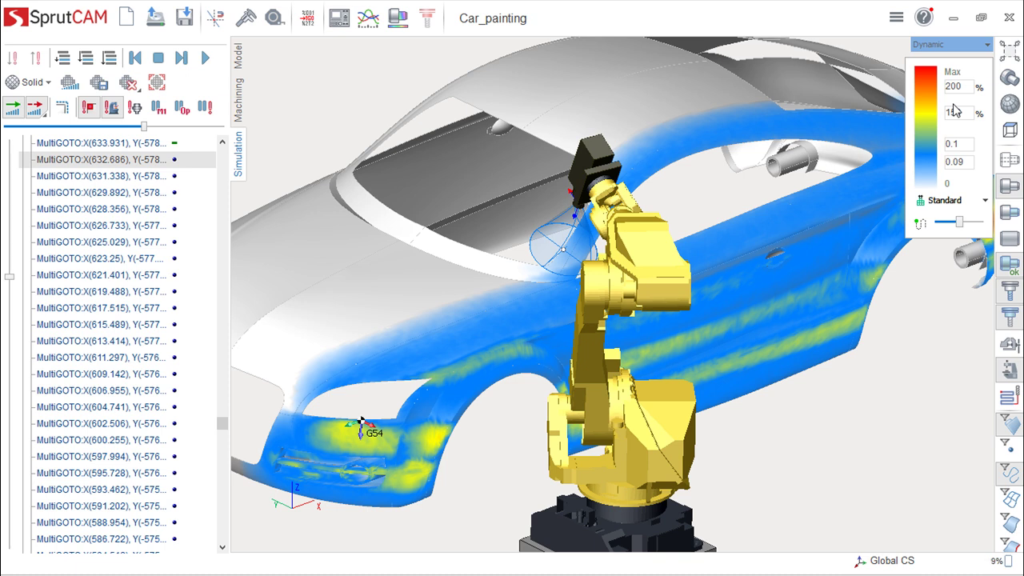
Open the HighSpeed_HPC project from the Examples > Milling > 3D folder without saving the changes to Car_painting.
{"action": "left_click", "coordinate": [156, 18]}
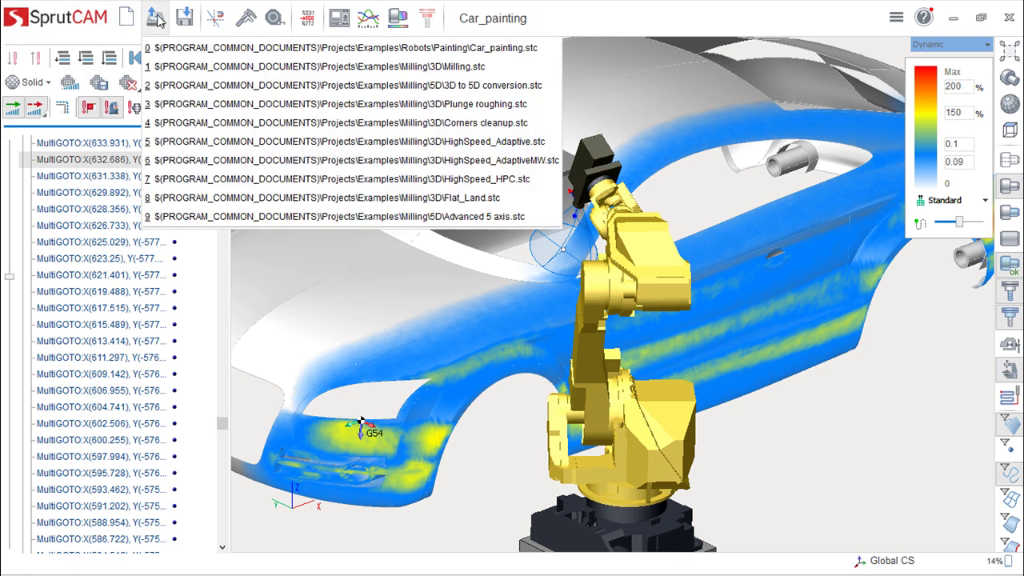
{"action": "left_click", "coordinate": [157, 18]}
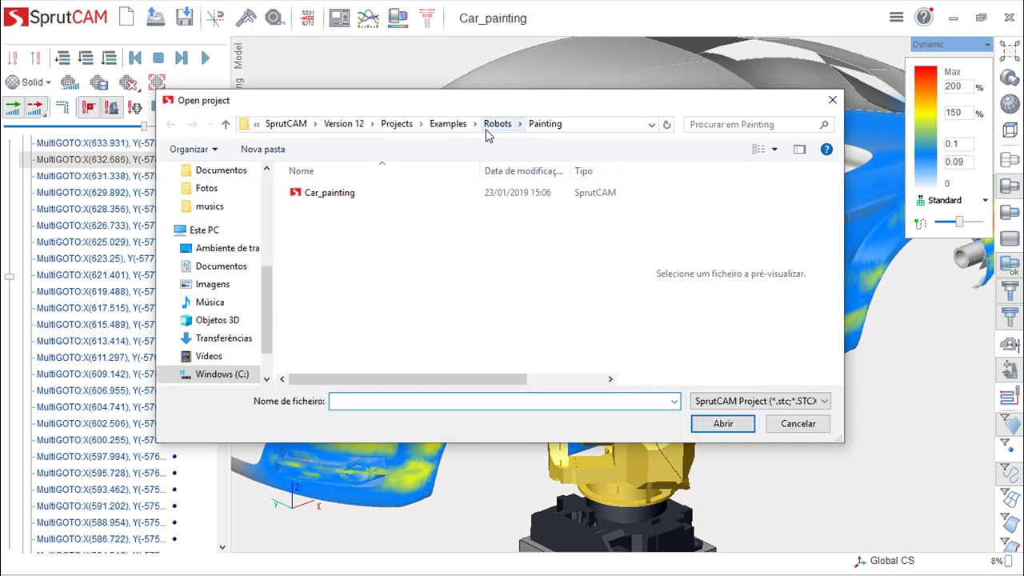
{"action": "left_click", "coordinate": [497, 125]}
{"action": "left_click", "coordinate": [451, 125]}
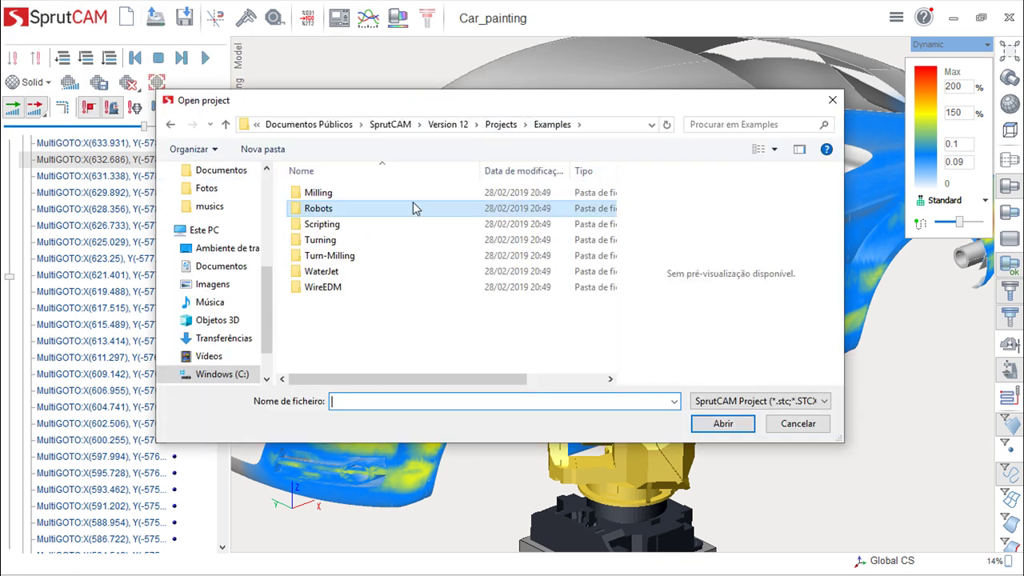
{"action": "double_click", "coordinate": [310, 193]}
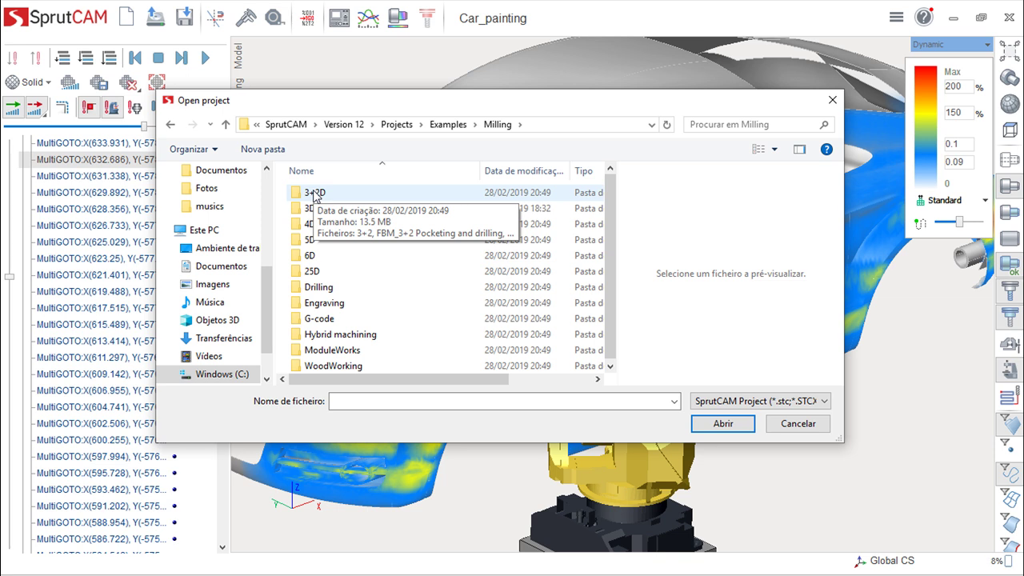
{"action": "double_click", "coordinate": [307, 210]}
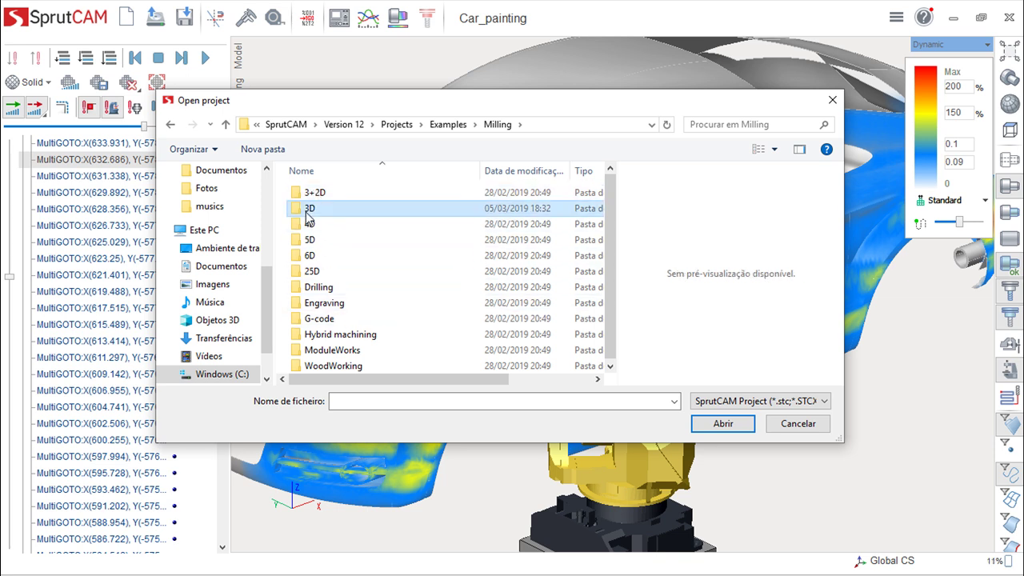
{"action": "left_click", "coordinate": [365, 337]}
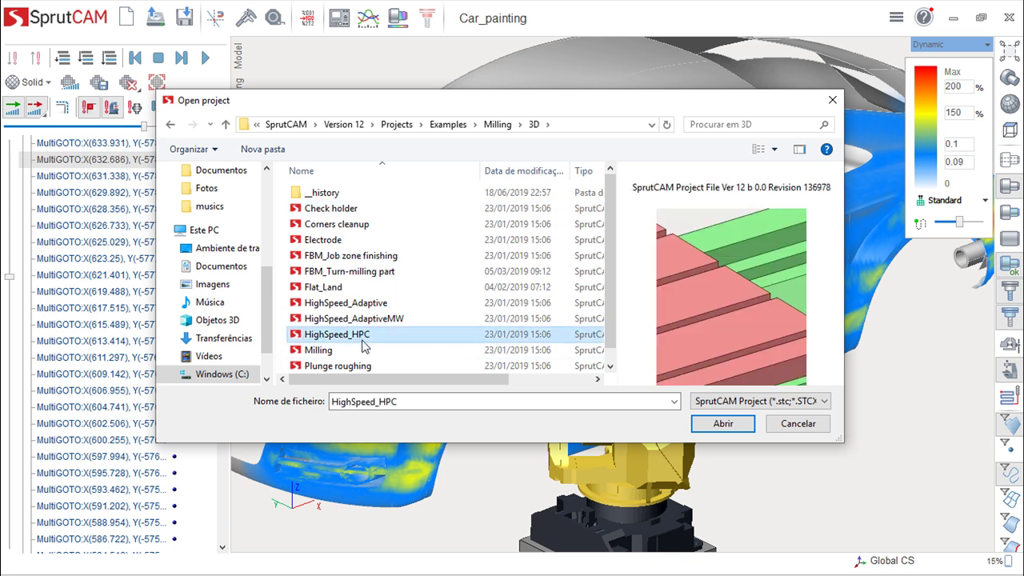
{"action": "left_click", "coordinate": [694, 424]}
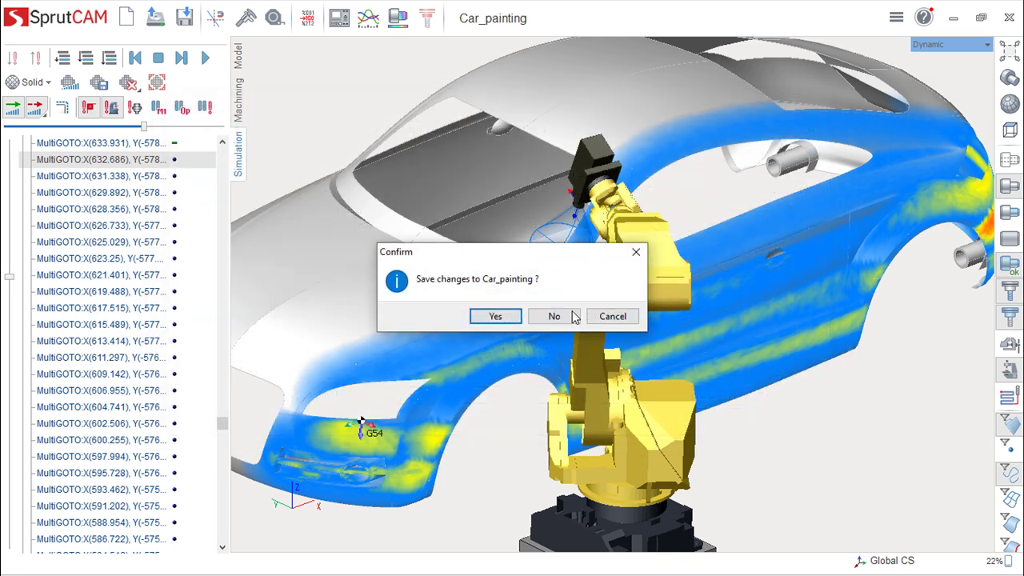
{"action": "left_click", "coordinate": [559, 319]}
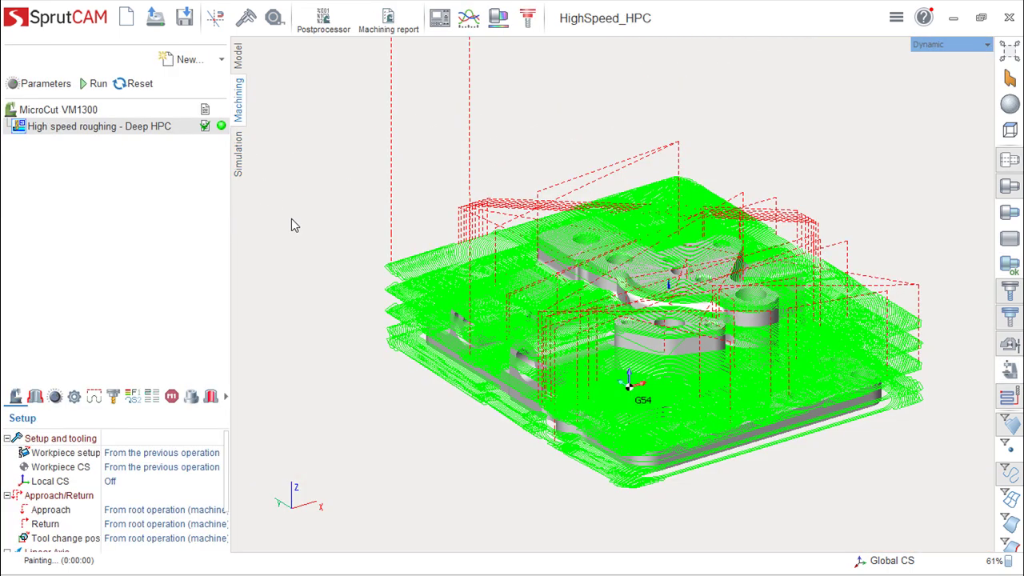
Examine the High speed roughing - Deep HPC toolpath up close around the part's bosses and holes from several angles.
{"action": "middle_click_drag", "start_coordinate": [533, 401], "coordinate": [670, 279]}
{"action": "scroll", "coordinate": [675, 353], "scroll_direction": "up", "scroll_amount": 5}
{"action": "scroll", "coordinate": [673, 352], "scroll_direction": "up", "scroll_amount": 6}
{"action": "mouse_move", "coordinate": [653, 294]}
{"action": "right_mouse_down"}
{"action": "mouse_move", "coordinate": [674, 425]}
{"action": "mouse_move", "coordinate": [628, 262]}
{"action": "mouse_move", "coordinate": [629, 352]}
{"action": "right_mouse_up"}
{"action": "right_click_drag", "start_coordinate": [772, 360], "coordinate": [611, 387]}
{"action": "scroll", "coordinate": [733, 328], "scroll_direction": "down", "scroll_amount": 2}
{"action": "right_click_drag", "start_coordinate": [521, 422], "coordinate": [744, 358]}
{"action": "scroll", "coordinate": [507, 411], "scroll_direction": "up", "scroll_amount": 5}
{"action": "scroll", "coordinate": [728, 364], "scroll_direction": "up", "scroll_amount": 3}
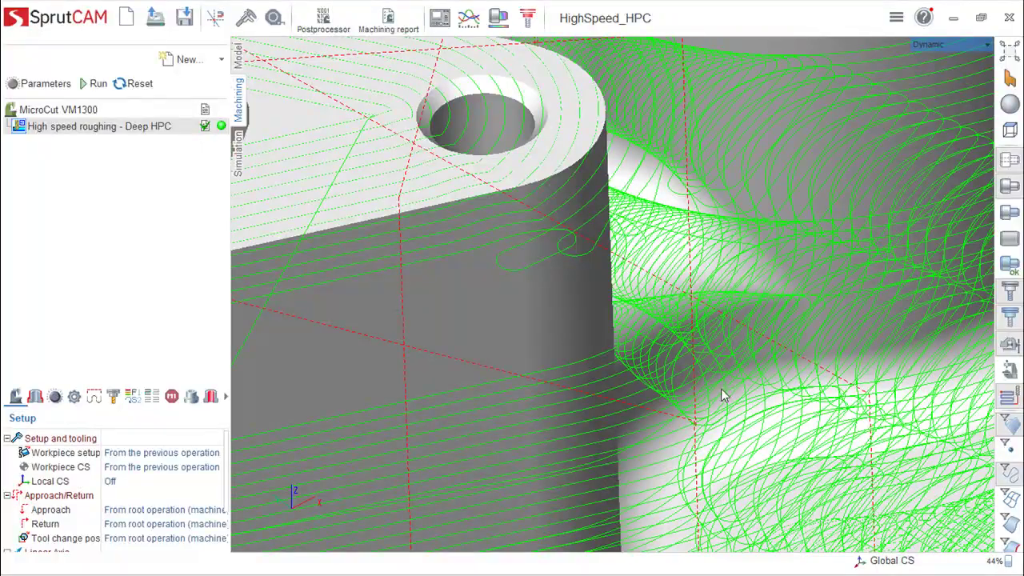
{"action": "right_click_drag", "start_coordinate": [700, 418], "coordinate": [630, 430]}
{"action": "middle_click_drag", "start_coordinate": [631, 430], "coordinate": [692, 396]}
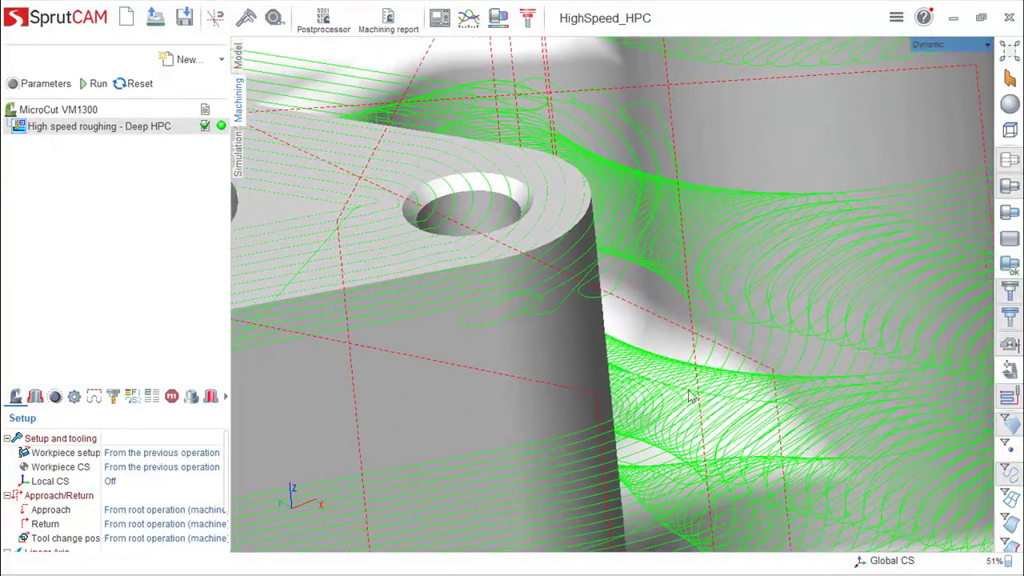
{"action": "scroll", "coordinate": [632, 320], "scroll_direction": "down", "scroll_amount": 3}
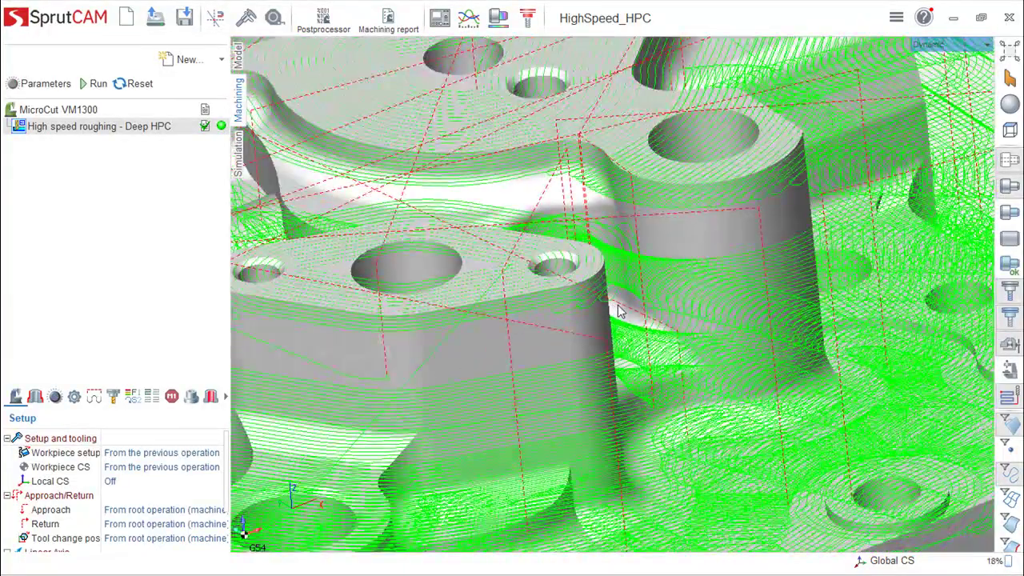
{"action": "scroll", "coordinate": [626, 316], "scroll_direction": "down", "scroll_amount": 2}
{"action": "scroll", "coordinate": [626, 316], "scroll_direction": "down", "scroll_amount": 2}
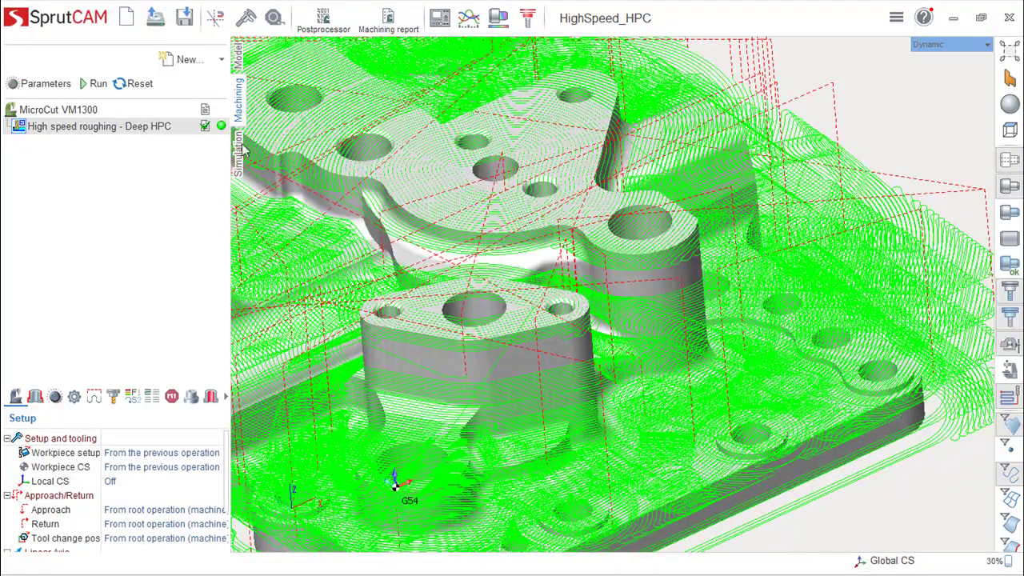
Switch to the simulation view and open the Corners cleanup project from the Milling > 3D examples without saving the current project.
{"action": "left_click", "coordinate": [240, 150]}
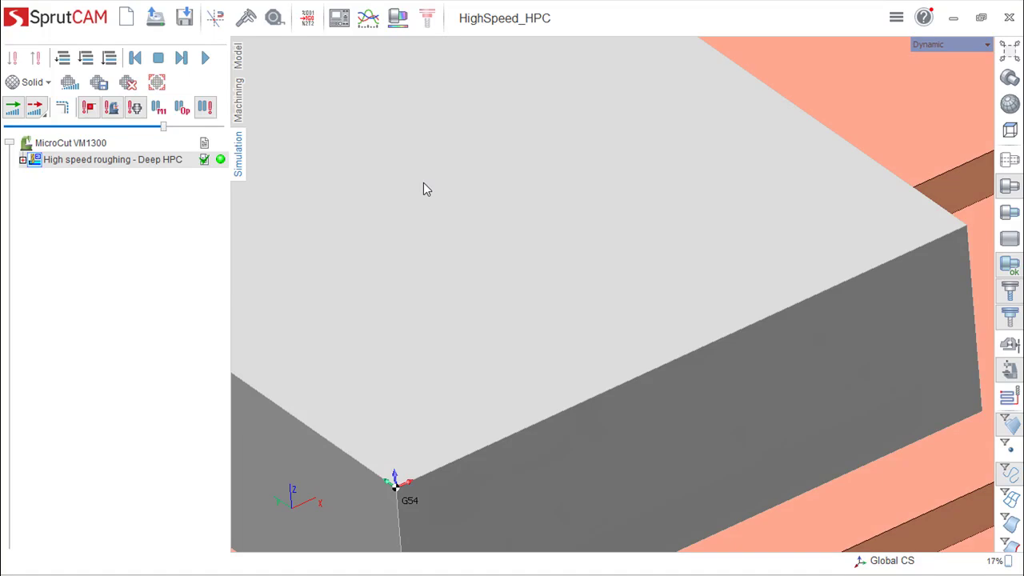
{"action": "left_click", "coordinate": [155, 17]}
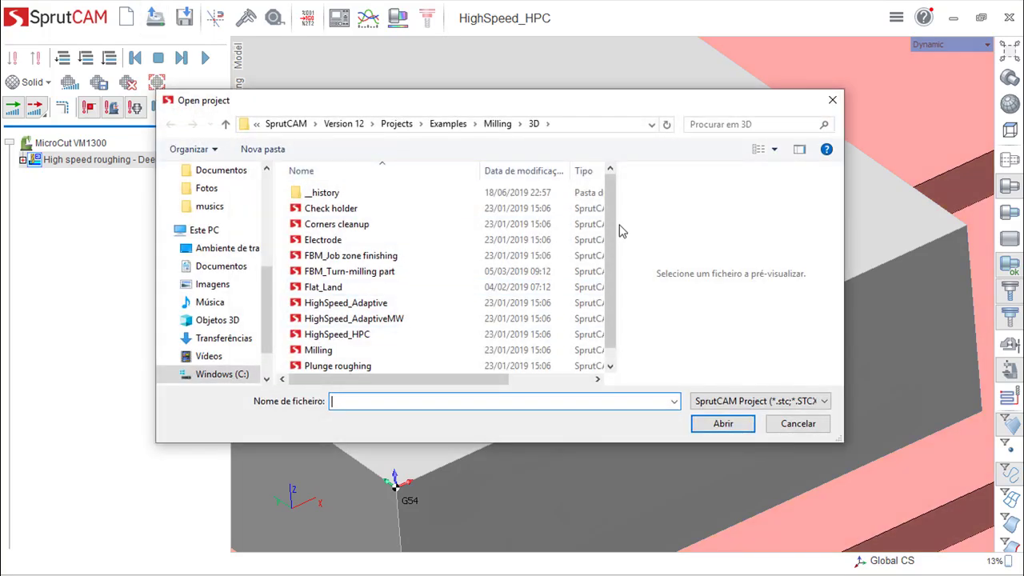
{"action": "scroll", "coordinate": [607, 233], "scroll_direction": "down", "scroll_amount": 1}
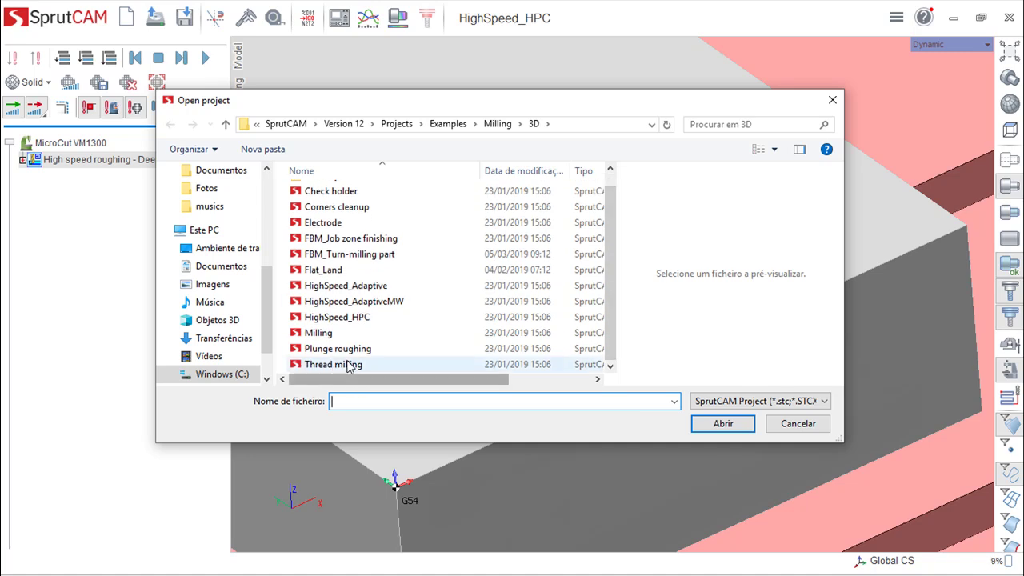
{"action": "scroll", "coordinate": [346, 339], "scroll_direction": "up", "scroll_amount": 1}
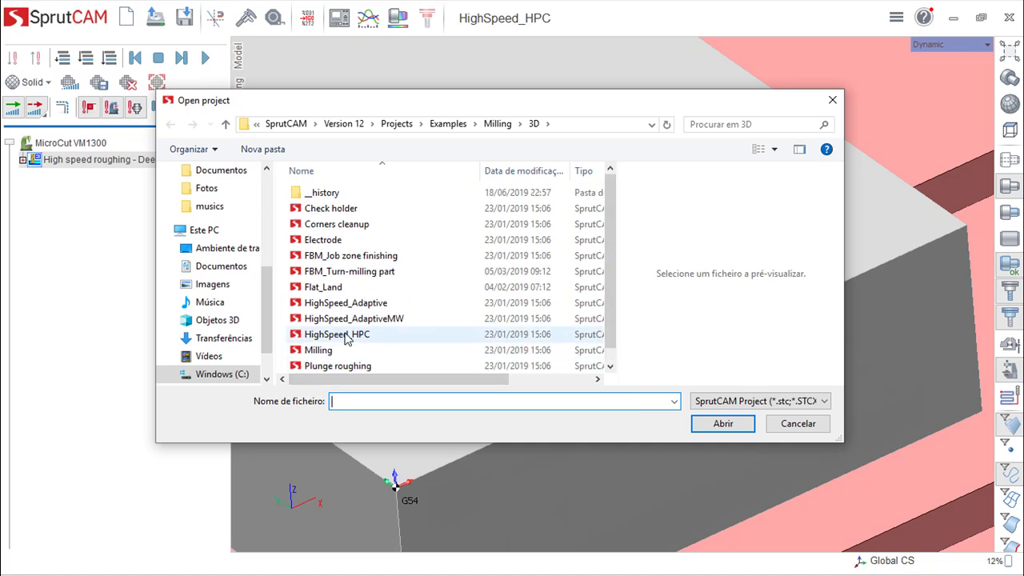
{"action": "left_click", "coordinate": [342, 225]}
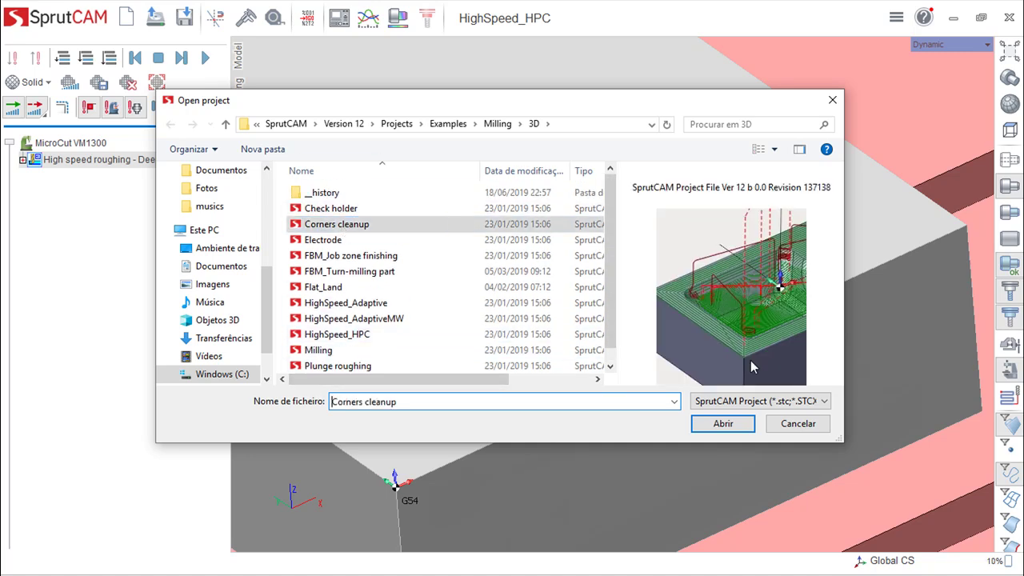
{"action": "left_click", "coordinate": [740, 427]}
{"action": "left_click", "coordinate": [553, 316]}
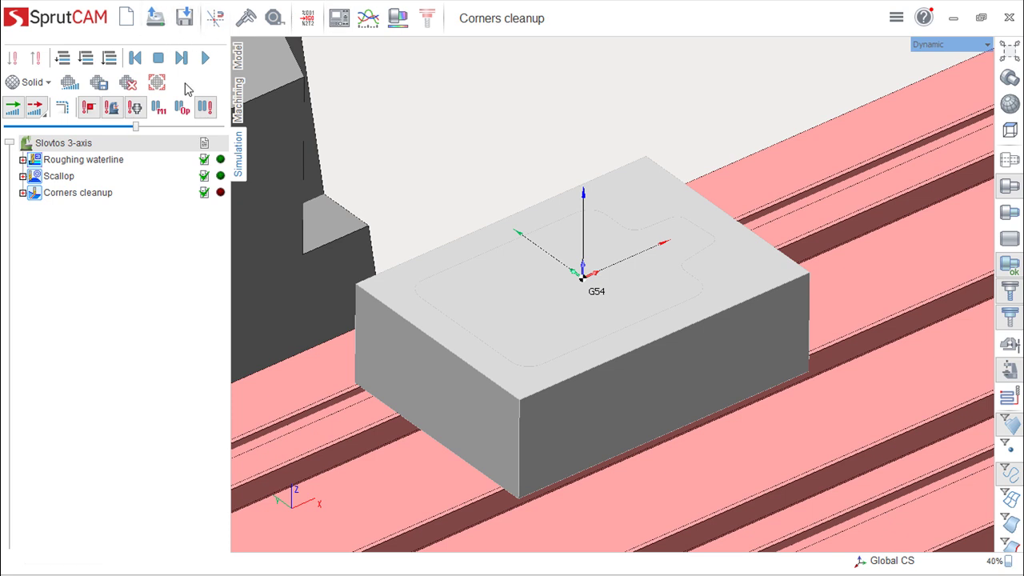
Start the Corners cleanup machining simulation, watch the first pocket cuts up close, and stop it.
{"action": "left_click", "coordinate": [206, 61]}
{"action": "scroll", "coordinate": [572, 259], "scroll_direction": "up", "scroll_amount": 5}
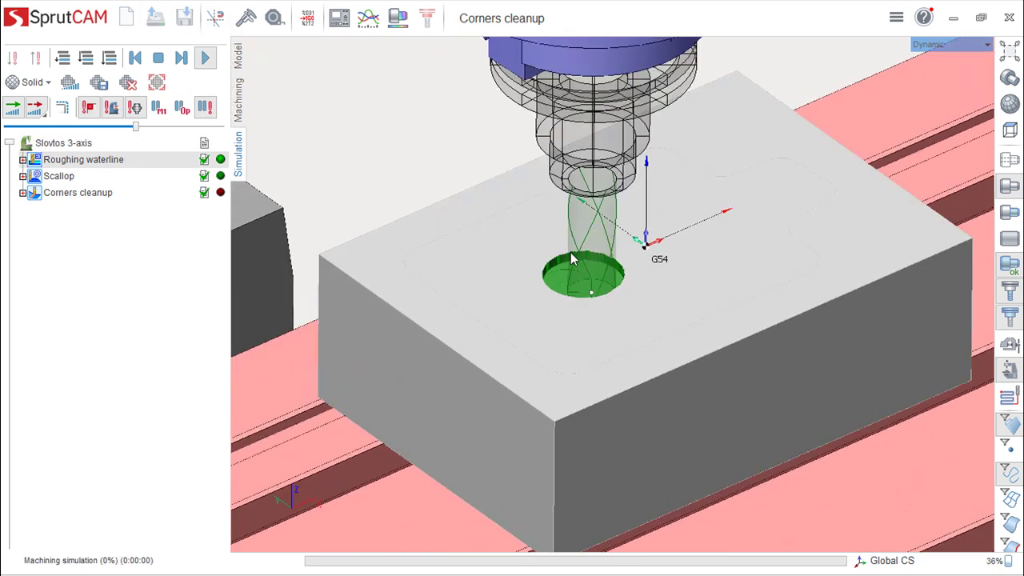
{"action": "left_click", "coordinate": [158, 60]}
Return to the machining operations and examine the Roughing waterline toolpath near the pocket's corner.
{"action": "left_click", "coordinate": [240, 112]}
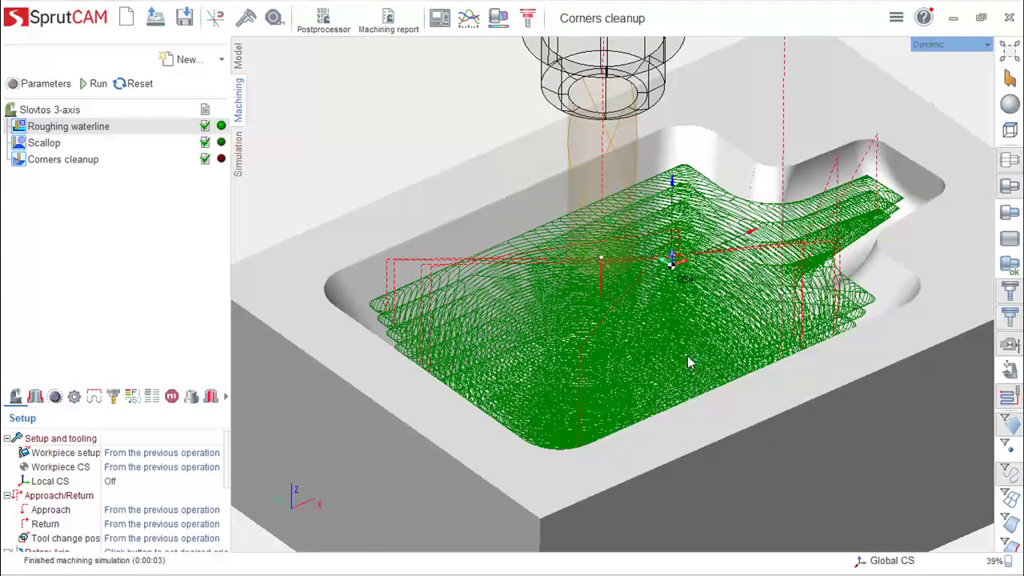
{"action": "scroll", "coordinate": [720, 311], "scroll_direction": "up", "scroll_amount": 5}
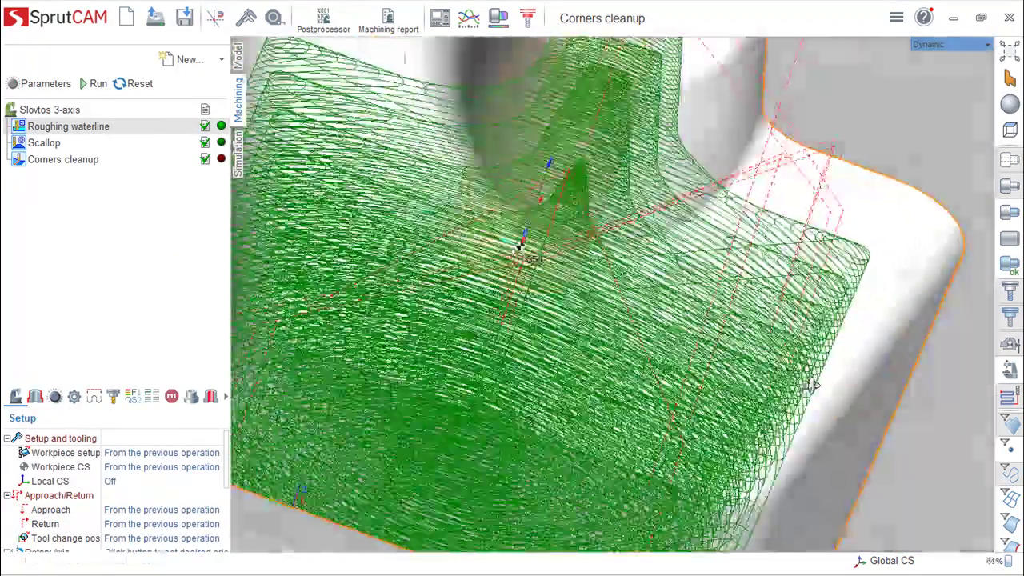
{"action": "right_click_drag", "start_coordinate": [812, 386], "coordinate": [818, 312]}
{"action": "scroll", "coordinate": [818, 312], "scroll_direction": "up", "scroll_amount": 5}
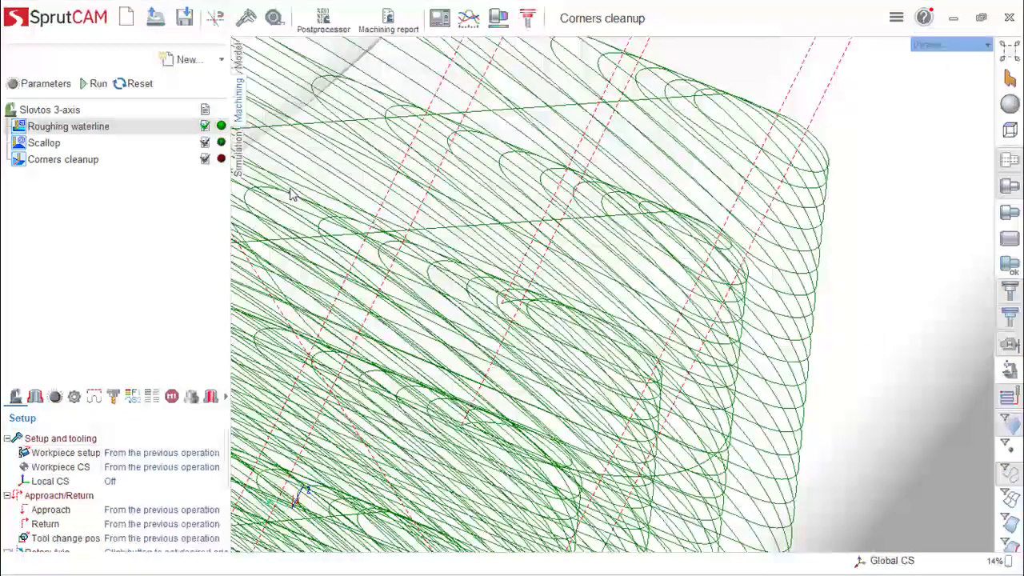
Return to the simulation, resume it to watch the Roughing waterline operation clear the pocket, and stop it.
{"action": "left_click", "coordinate": [236, 156]}
{"action": "scroll", "coordinate": [408, 275], "scroll_direction": "down", "scroll_amount": 5}
{"action": "right_click_drag", "start_coordinate": [409, 276], "coordinate": [540, 327]}
{"action": "middle_click_drag", "start_coordinate": [540, 328], "coordinate": [939, 351]}
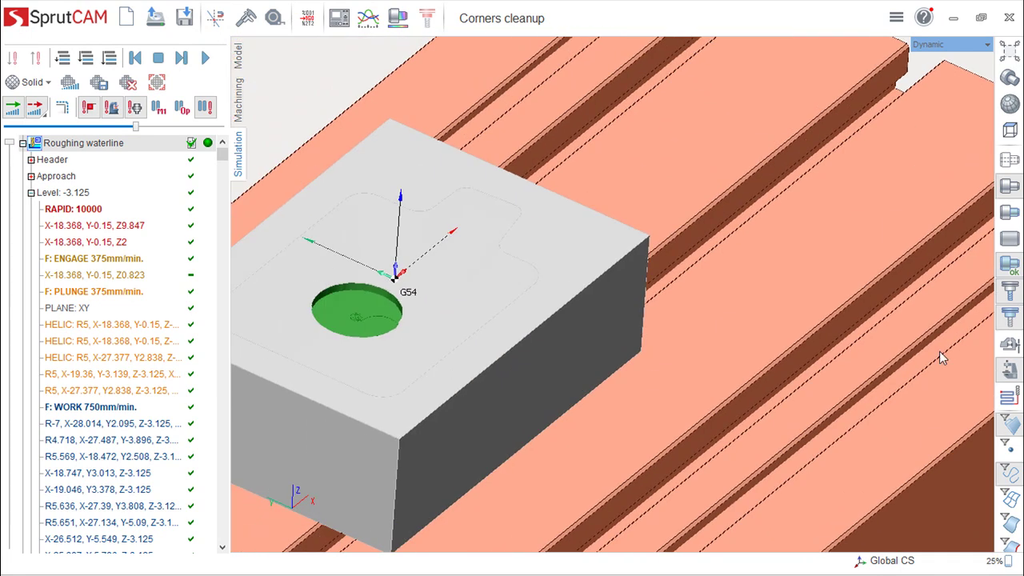
{"action": "left_click", "coordinate": [204, 60]}
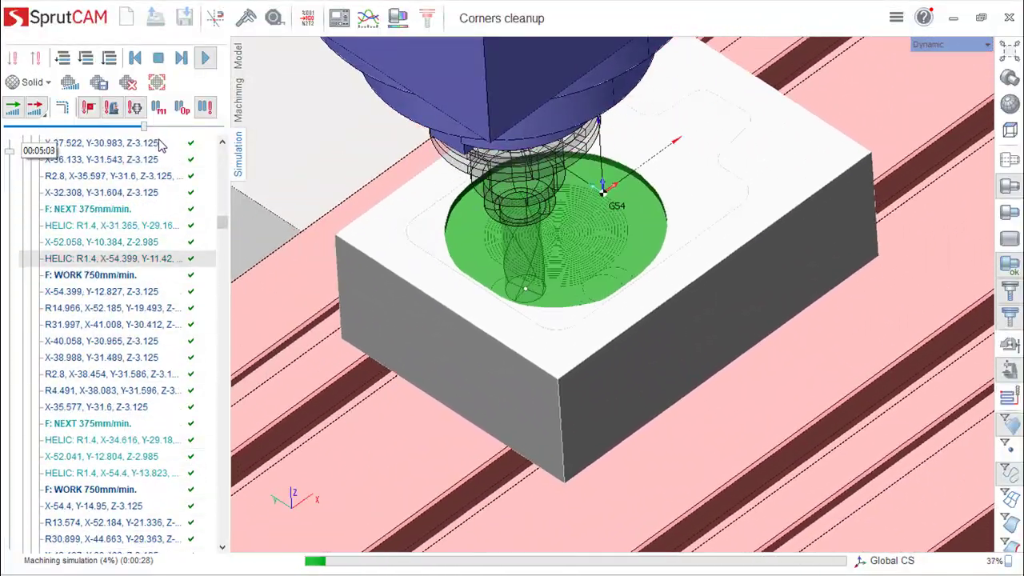
{"action": "scroll", "coordinate": [528, 300], "scroll_direction": "up", "scroll_amount": 5}
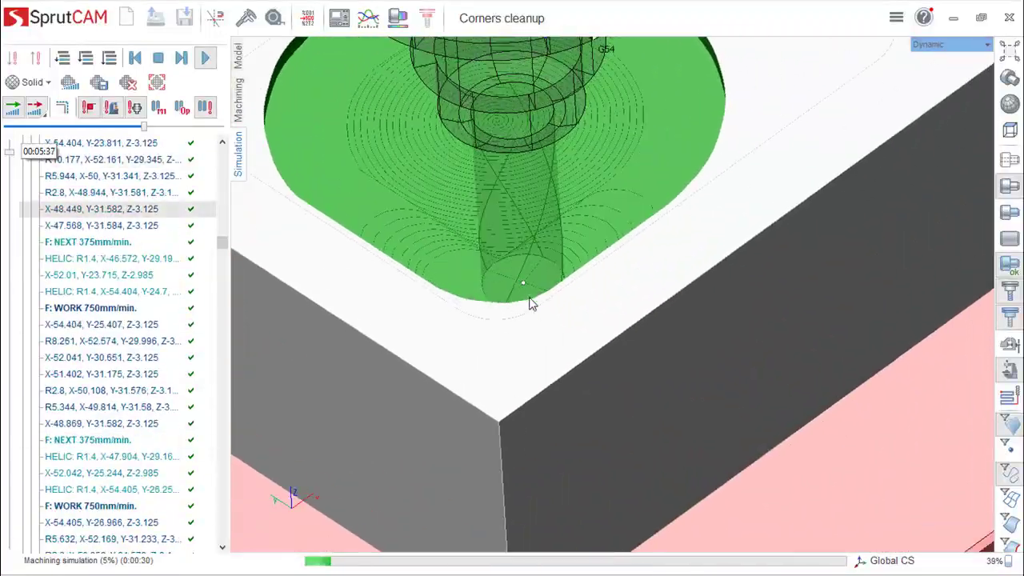
{"action": "scroll", "coordinate": [298, 216], "scroll_direction": "down", "scroll_amount": 3}
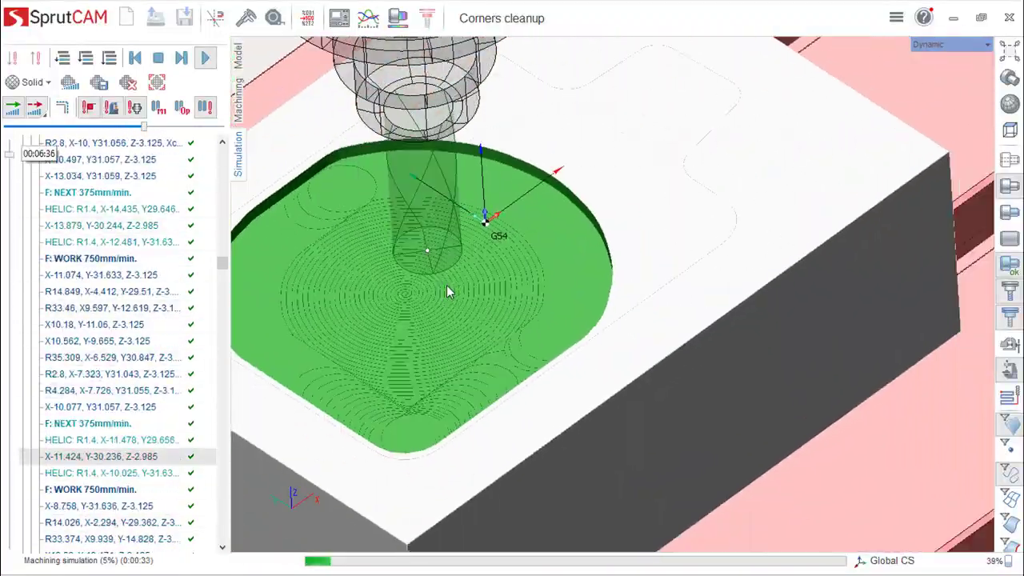
{"action": "right_click_drag", "start_coordinate": [446, 293], "coordinate": [590, 265]}
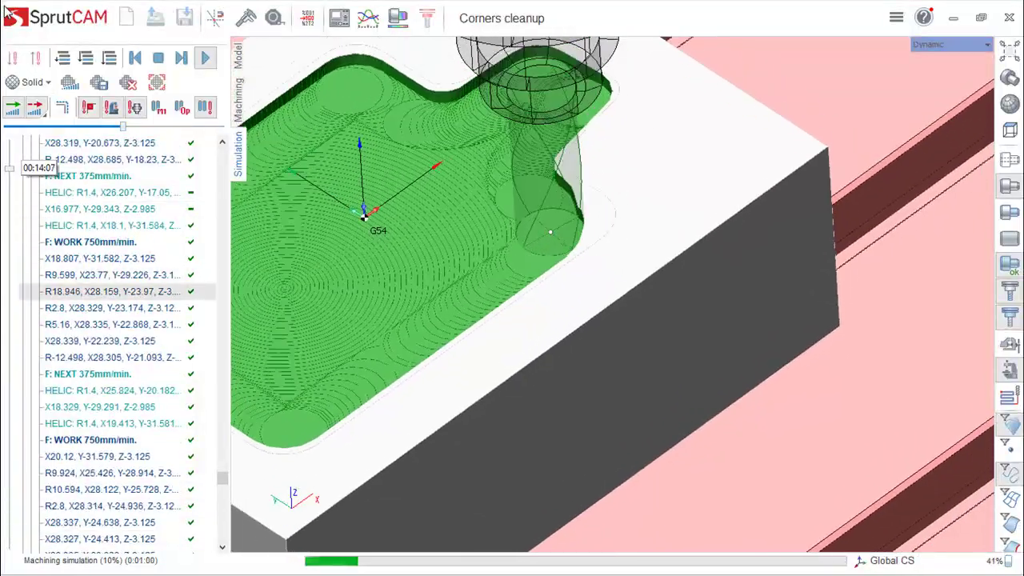
{"action": "left_click", "coordinate": [159, 60]}
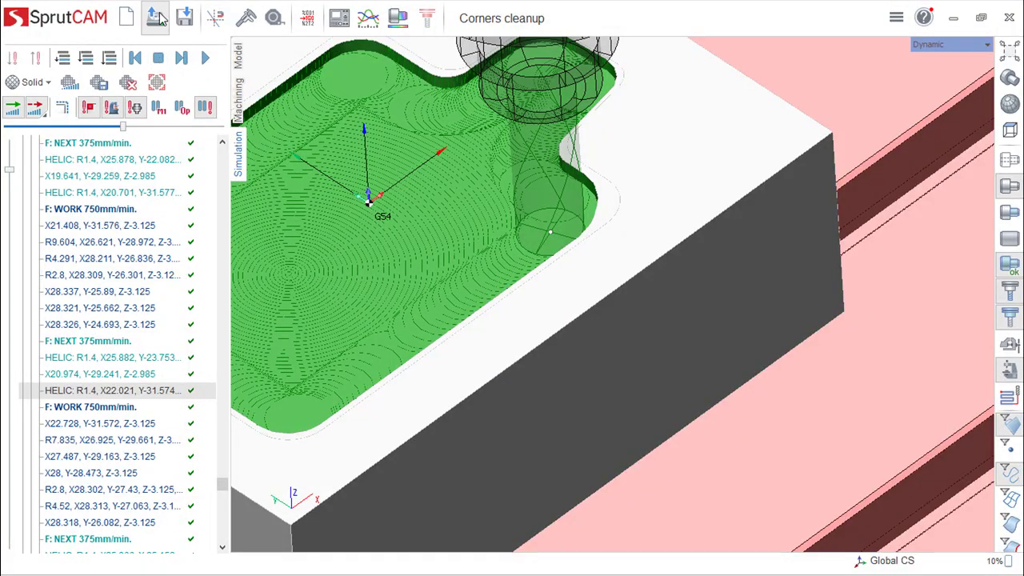
Open the Plunge roughing project from the Milling > 3D examples without saving changes to Corners cleanup.
{"action": "left_click", "coordinate": [157, 18]}
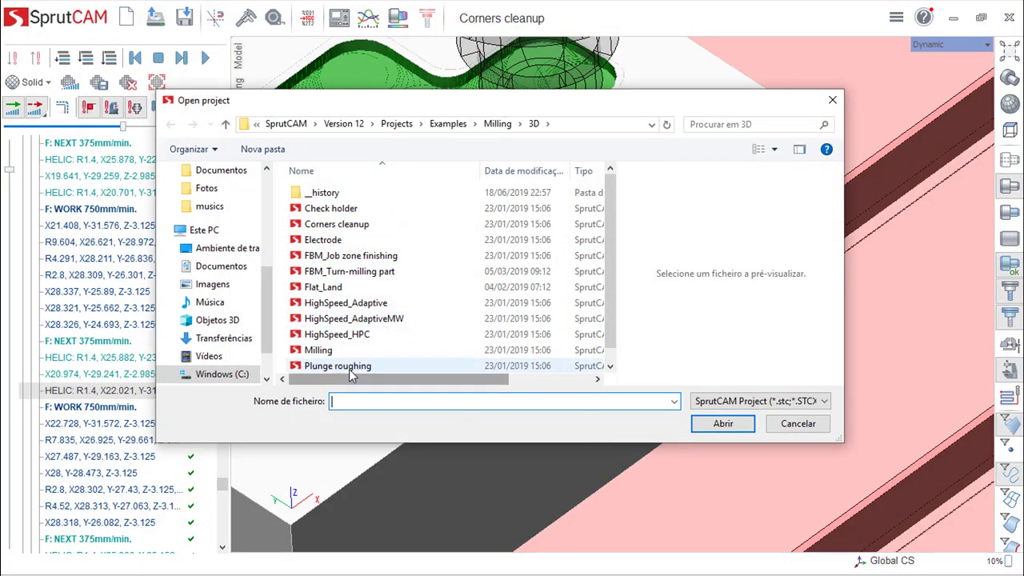
{"action": "left_click", "coordinate": [350, 370]}
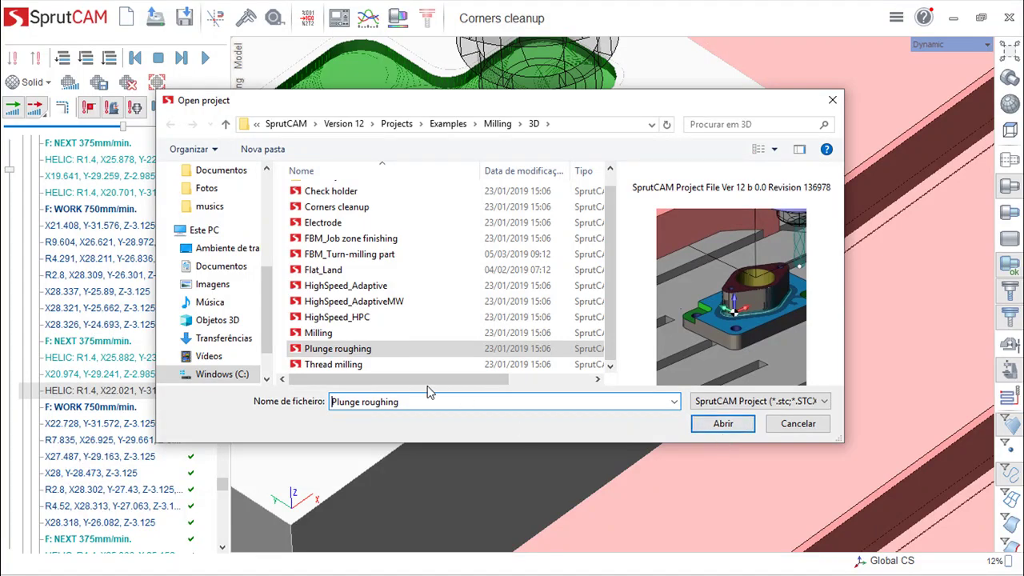
{"action": "left_click", "coordinate": [717, 425]}
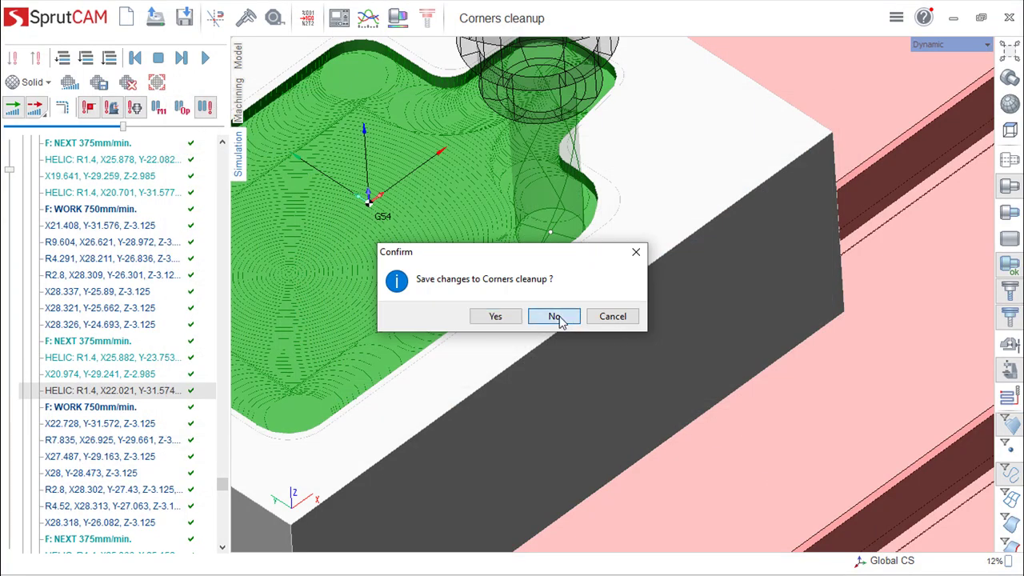
{"action": "left_click", "coordinate": [557, 317]}
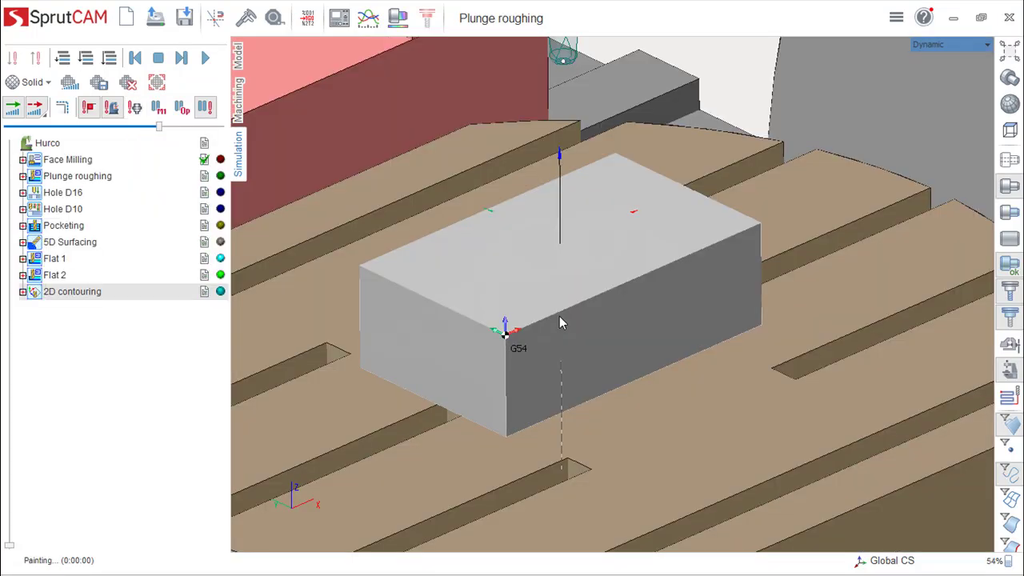
Show the machining operations and examine the Plunge roughing toolpath around the flanged part.
{"action": "left_click", "coordinate": [240, 101]}
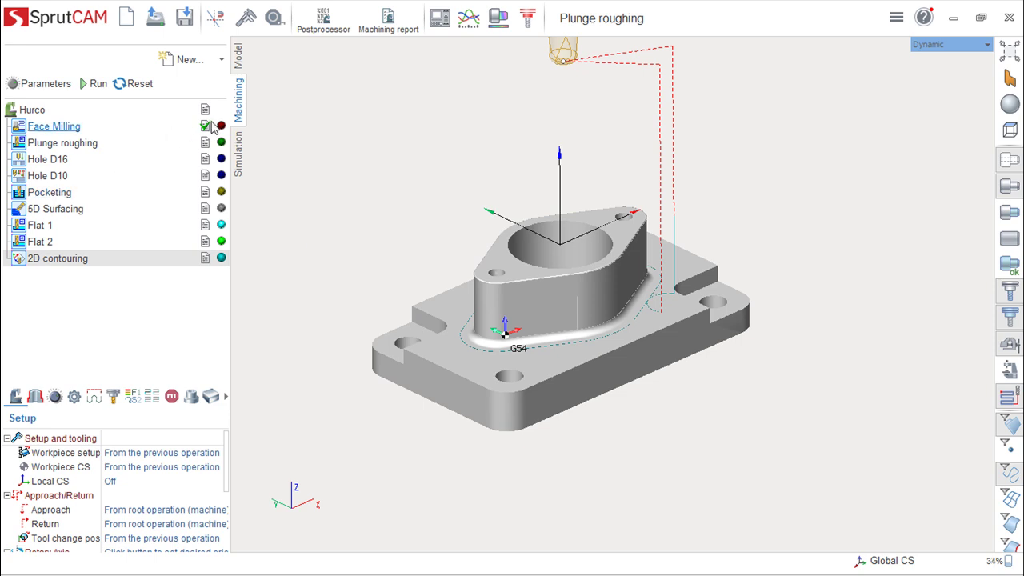
{"action": "left_click", "coordinate": [83, 130]}
{"action": "left_click", "coordinate": [70, 149]}
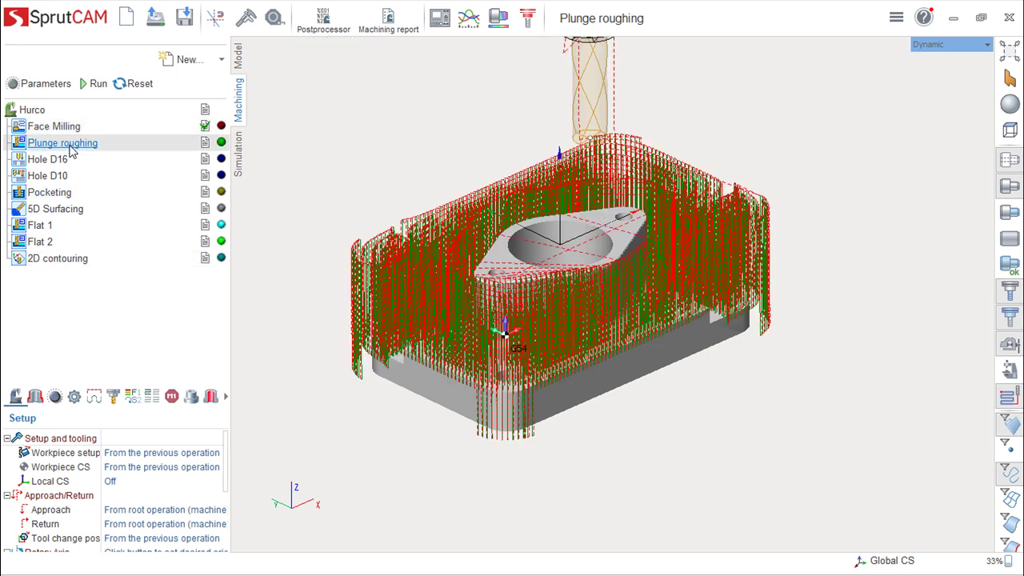
{"action": "scroll", "coordinate": [687, 320], "scroll_direction": "up", "scroll_amount": 5}
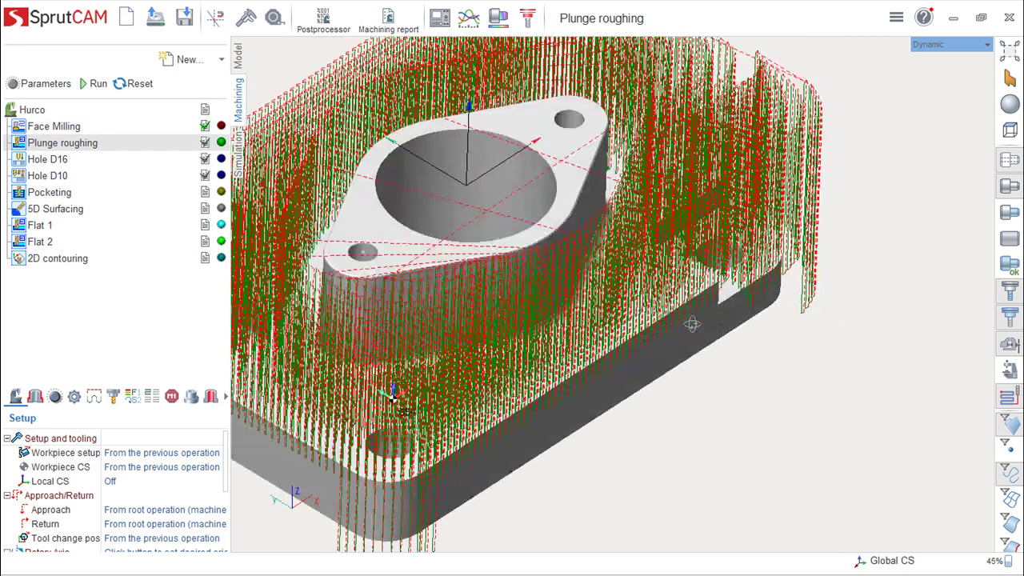
{"action": "scroll", "coordinate": [686, 315], "scroll_direction": "down", "scroll_amount": 5}
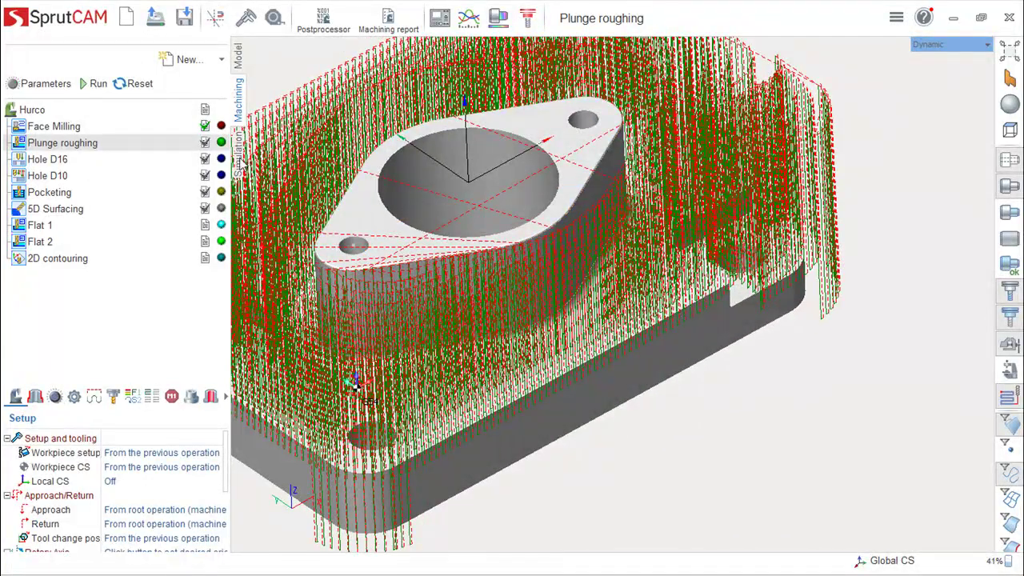
Simulate the Plunge roughing operation on the workpiece, watch the corners being plunged away, and stop it.
{"action": "left_click", "coordinate": [238, 154]}
{"action": "middle_click_drag", "start_coordinate": [549, 272], "coordinate": [774, 380]}
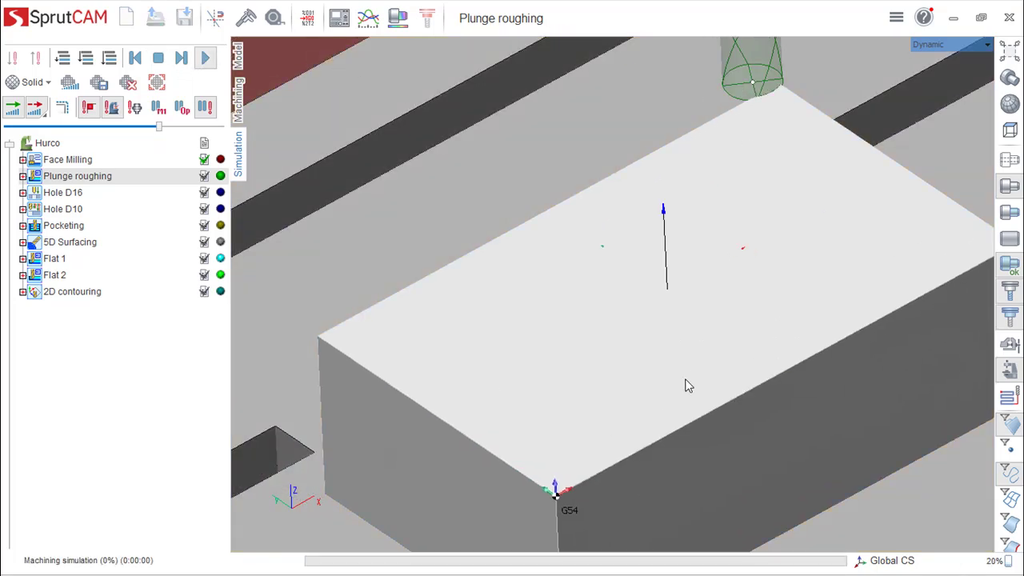
{"action": "scroll", "coordinate": [745, 388], "scroll_direction": "down", "scroll_amount": 2}
{"action": "middle_click_drag", "start_coordinate": [764, 389], "coordinate": [663, 314]}
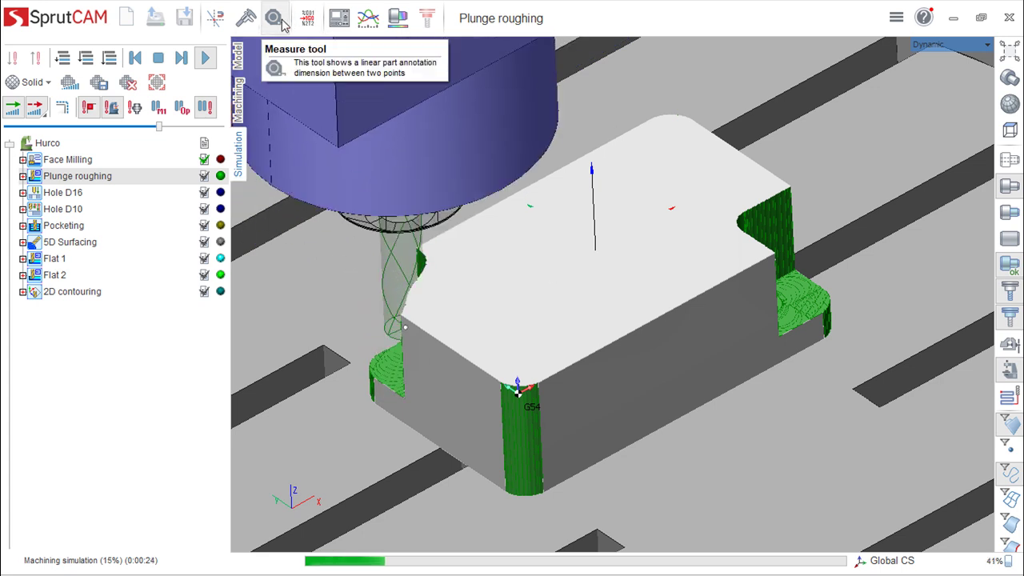
{"action": "left_click", "coordinate": [159, 59]}
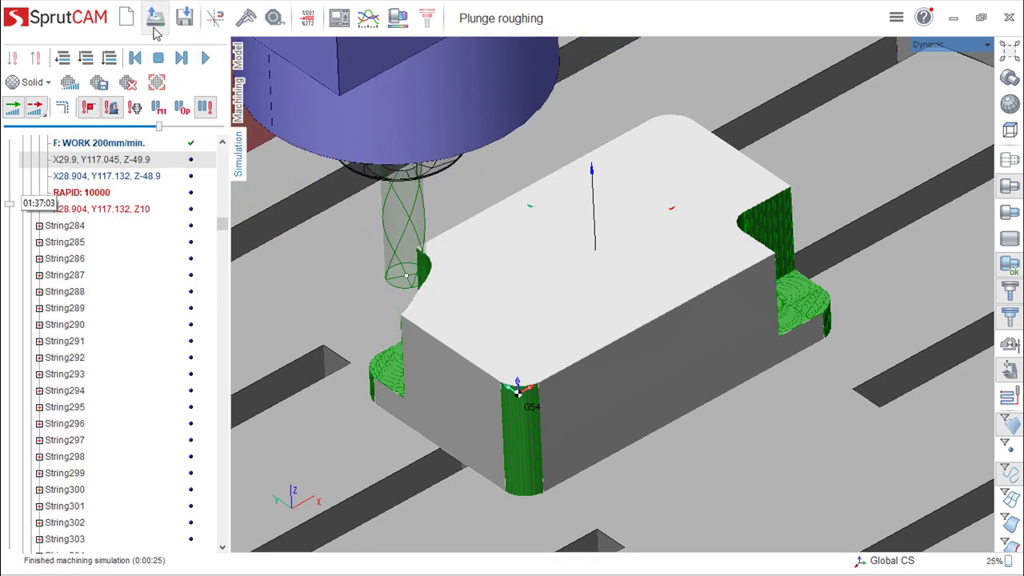
Open the 3D to 5D conversion project from the Milling > 5D examples without saving the current project.
{"action": "left_click", "coordinate": [155, 29]}
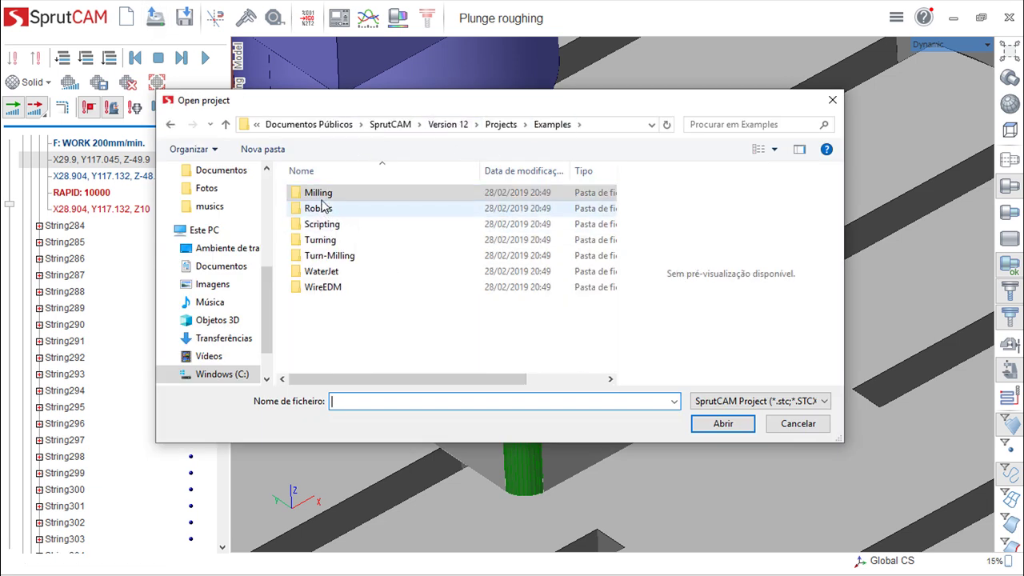
{"action": "double_click", "coordinate": [310, 242]}
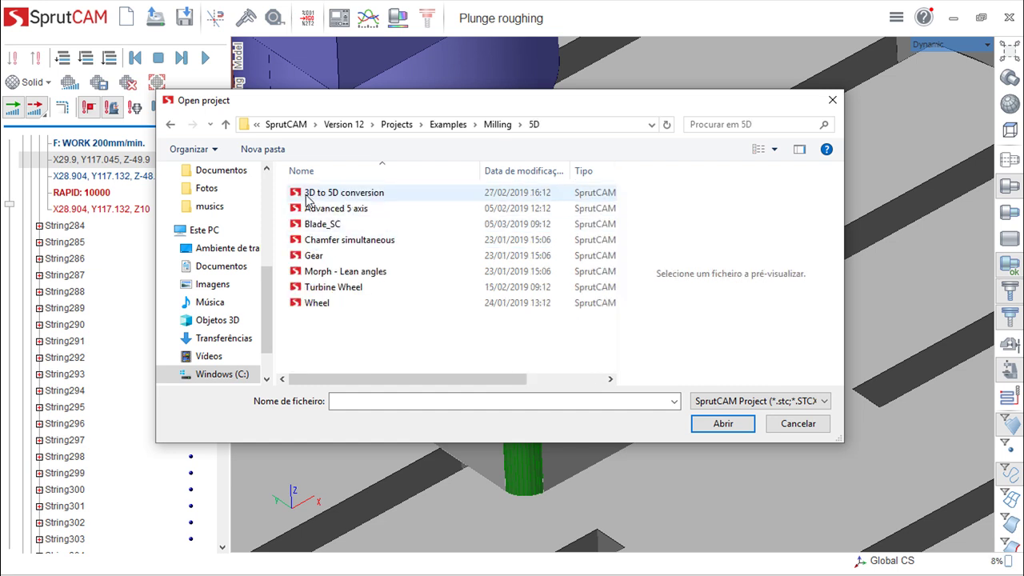
{"action": "left_click", "coordinate": [331, 197]}
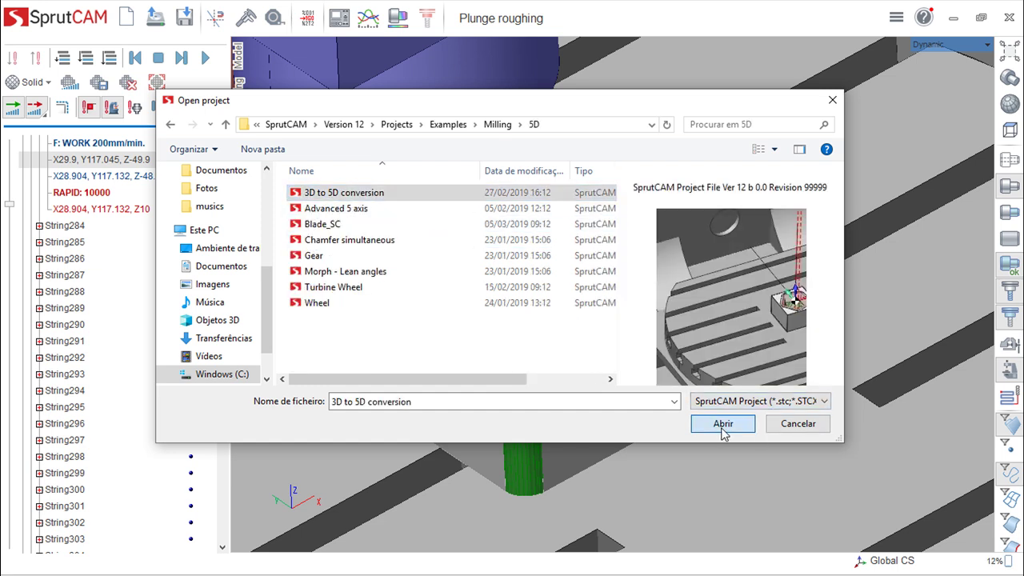
{"action": "left_click", "coordinate": [723, 425]}
{"action": "left_click", "coordinate": [551, 317]}
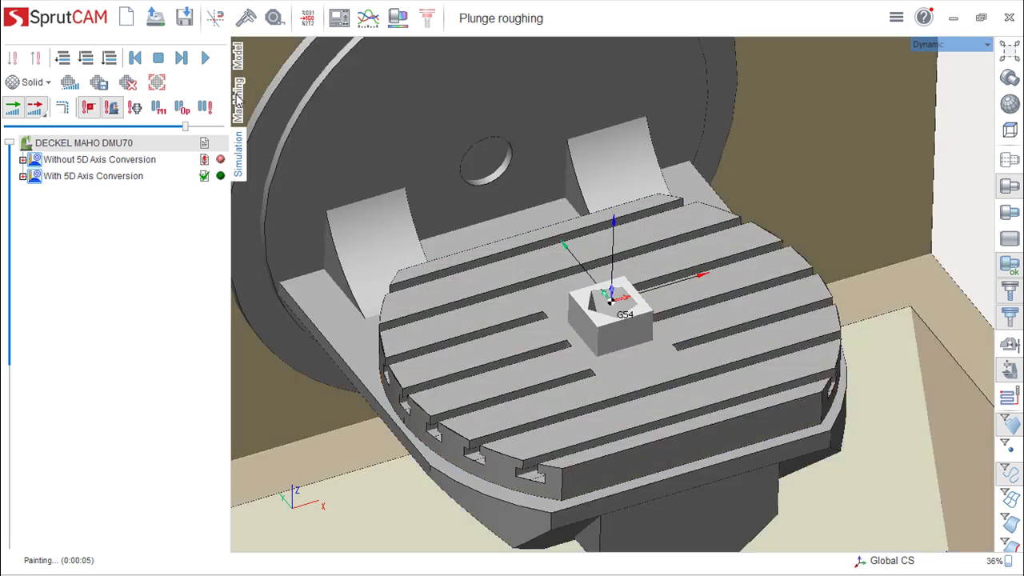
Show the machining operations and examine the toolpaths inside the block's five-sided pocket up close.
{"action": "left_click", "coordinate": [238, 93]}
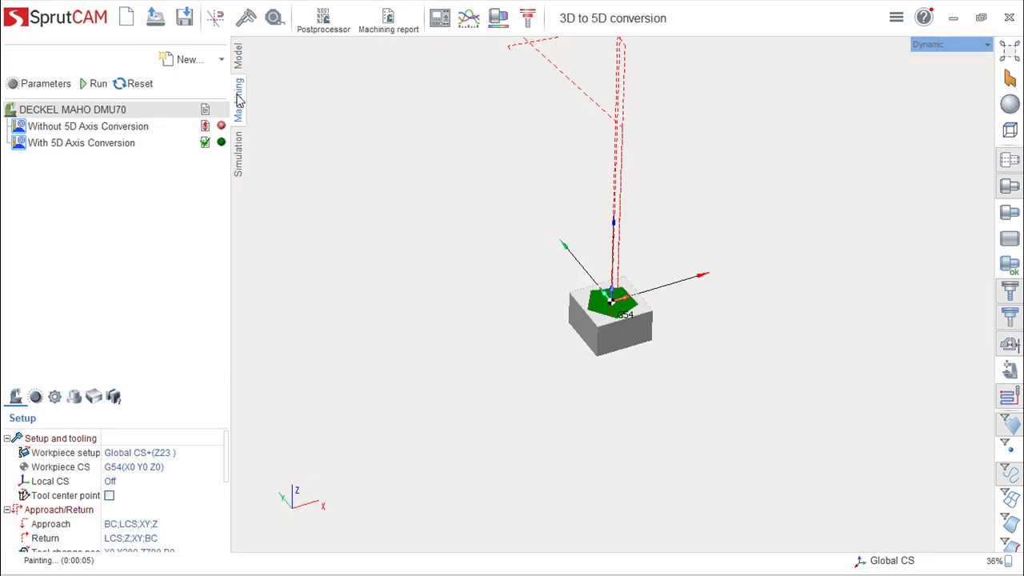
{"action": "scroll", "coordinate": [534, 336], "scroll_direction": "up", "scroll_amount": 3}
{"action": "right_click_drag", "start_coordinate": [546, 333], "coordinate": [672, 386]}
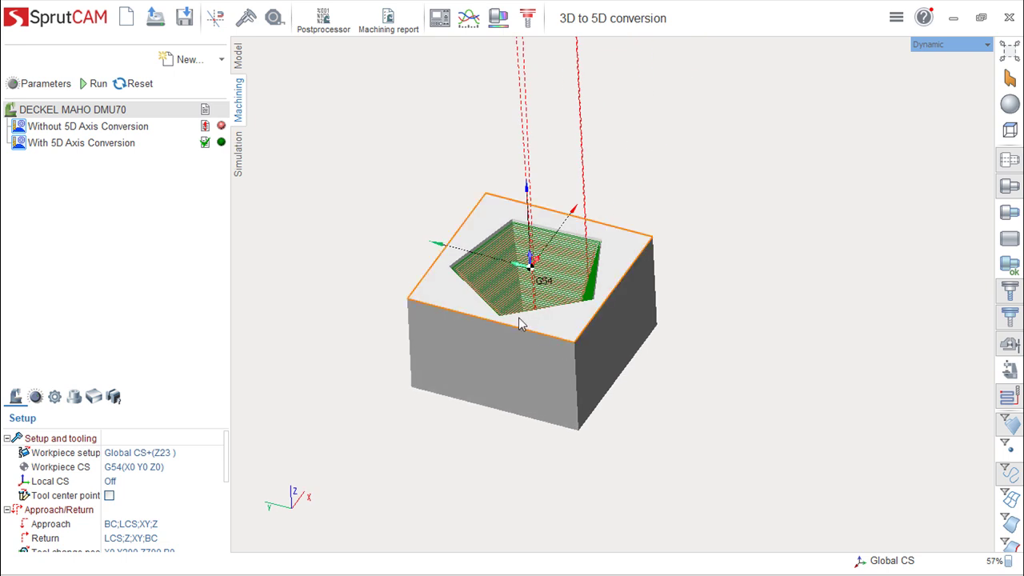
{"action": "scroll", "coordinate": [528, 316], "scroll_direction": "up", "scroll_amount": 2}
{"action": "middle_click_drag", "start_coordinate": [543, 296], "coordinate": [571, 288]}
{"action": "scroll", "coordinate": [608, 289], "scroll_direction": "up", "scroll_amount": 2}
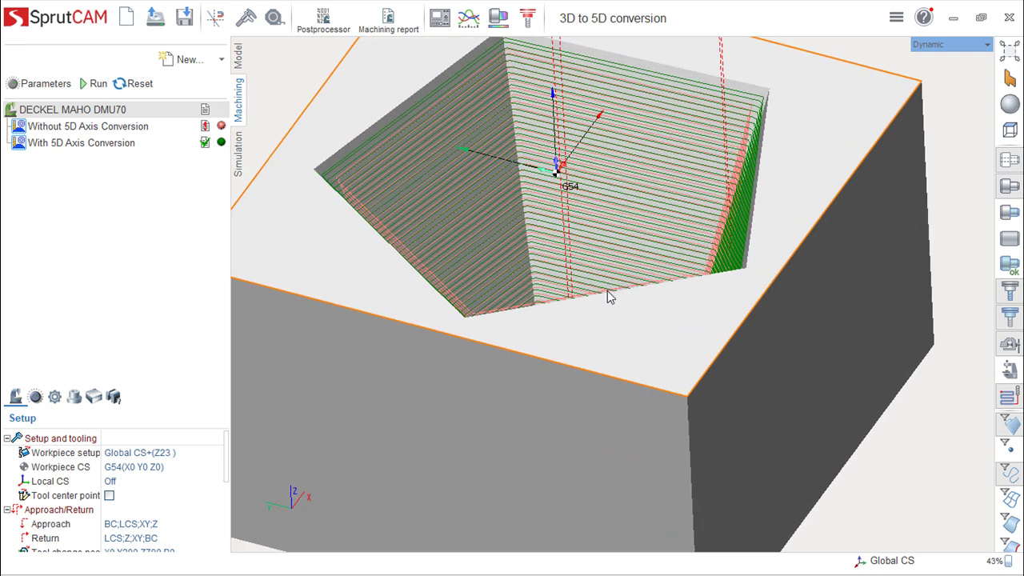
{"action": "scroll", "coordinate": [608, 286], "scroll_direction": "down", "scroll_amount": 1}
{"action": "mouse_move", "coordinate": [608, 291]}
{"action": "right_mouse_down"}
{"action": "mouse_move", "coordinate": [642, 297]}
{"action": "mouse_move", "coordinate": [617, 279]}
{"action": "mouse_move", "coordinate": [621, 291]}
{"action": "right_mouse_up"}
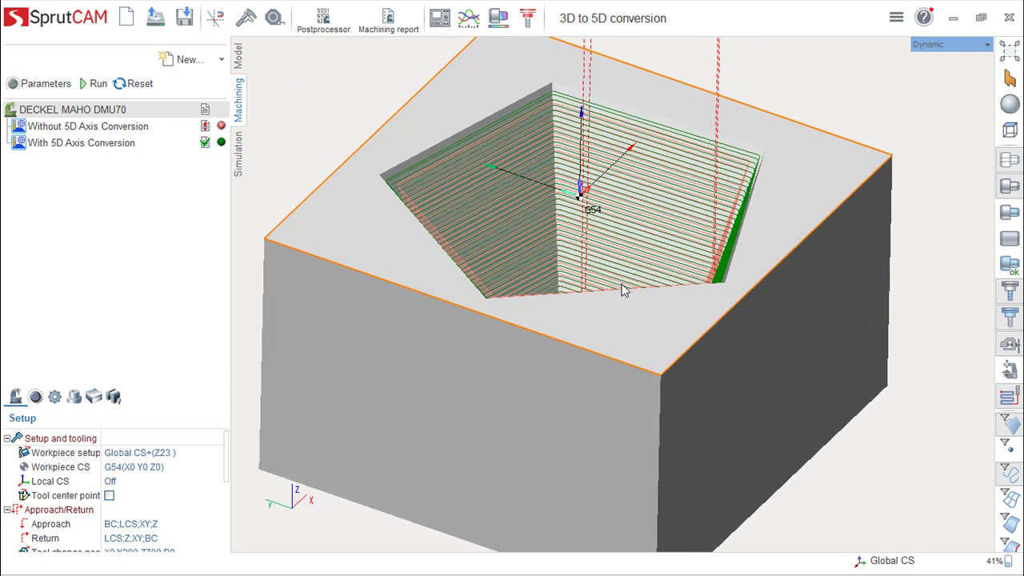
{"action": "scroll", "coordinate": [625, 286], "scroll_direction": "up", "scroll_amount": 2}
Compare the tool orientation and toolpaths of the Without 5D Axis Conversion and With 5D Axis Conversion operations.
{"action": "left_click", "coordinate": [96, 128]}
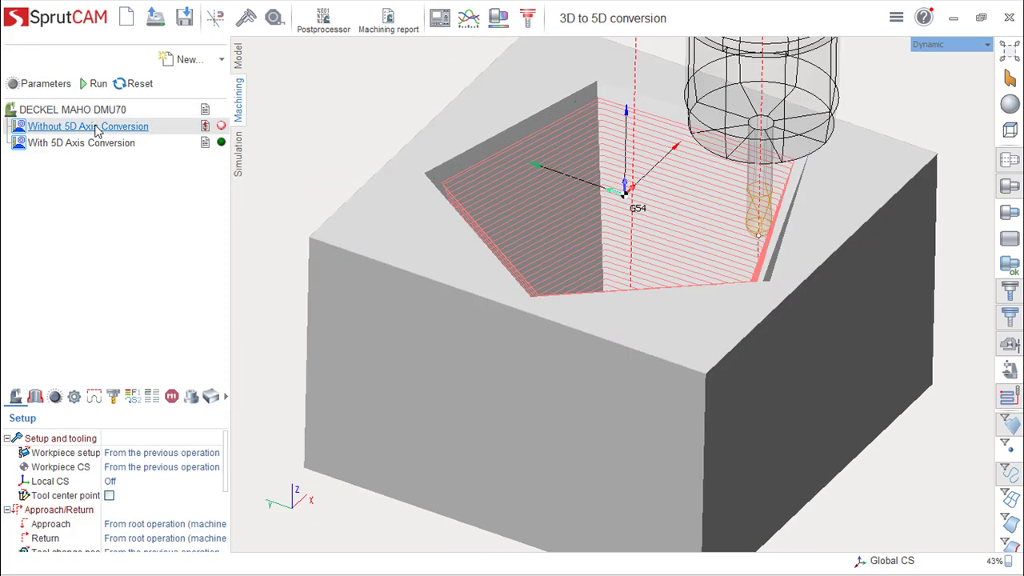
{"action": "left_click", "coordinate": [47, 146]}
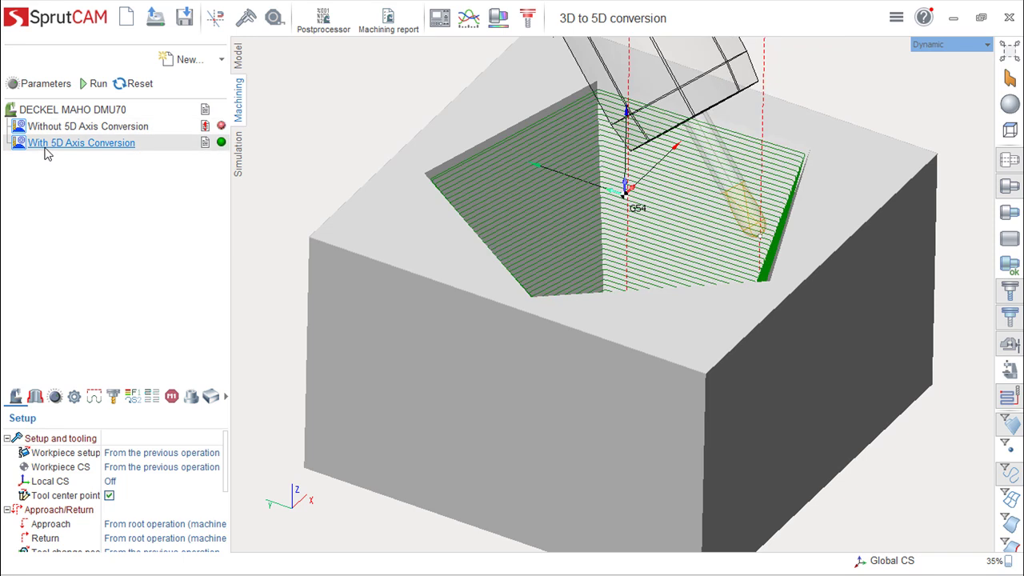
{"action": "left_click", "coordinate": [88, 127]}
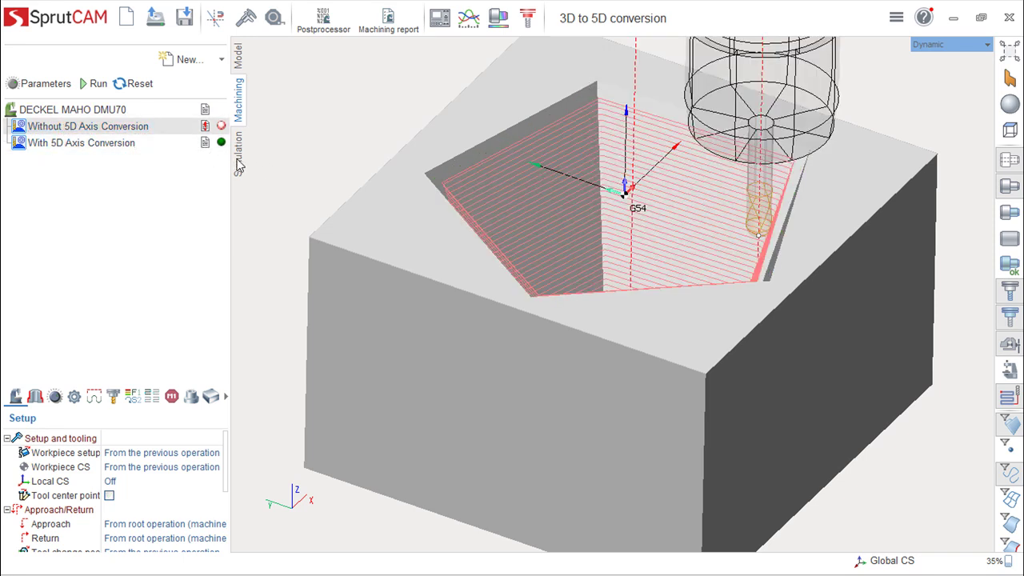
Simulate the Without 5D Axis Conversion operation, watch the vertical tool cut the pocket walls, and halt the run.
{"action": "left_click", "coordinate": [238, 160]}
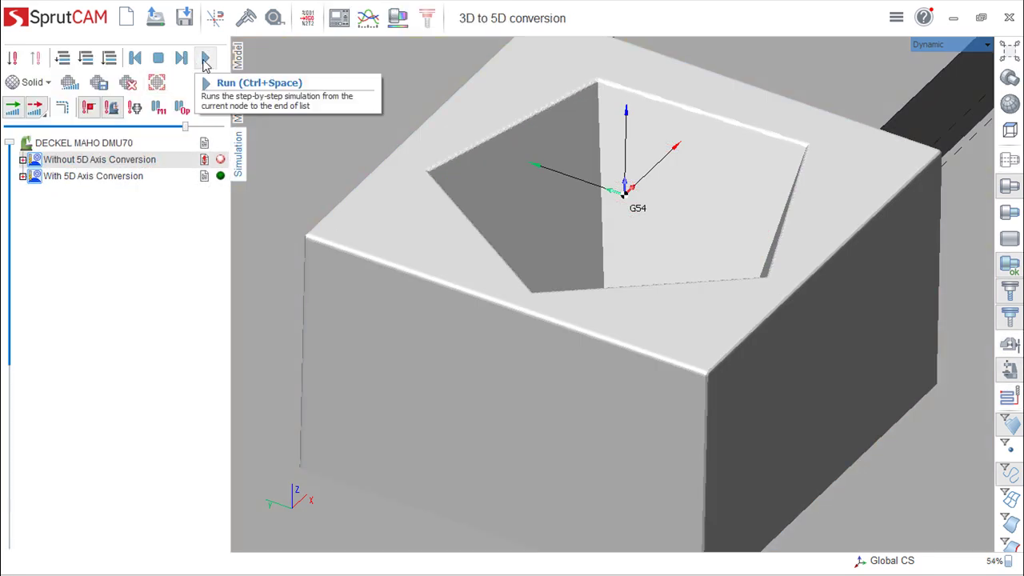
{"action": "left_click", "coordinate": [205, 58]}
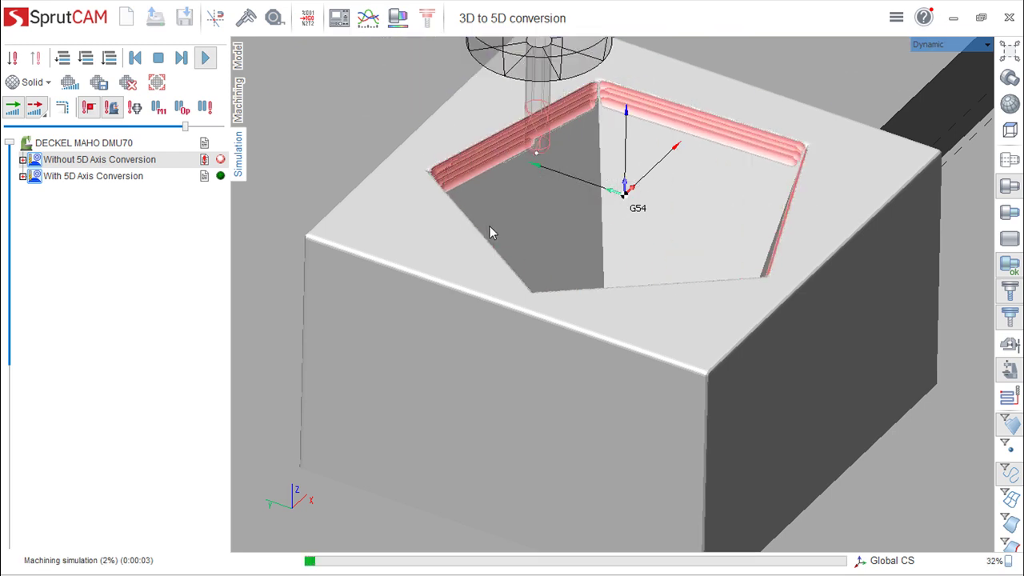
{"action": "scroll", "coordinate": [492, 232], "scroll_direction": "down", "scroll_amount": 3}
{"action": "scroll", "coordinate": [561, 290], "scroll_direction": "down", "scroll_amount": 2}
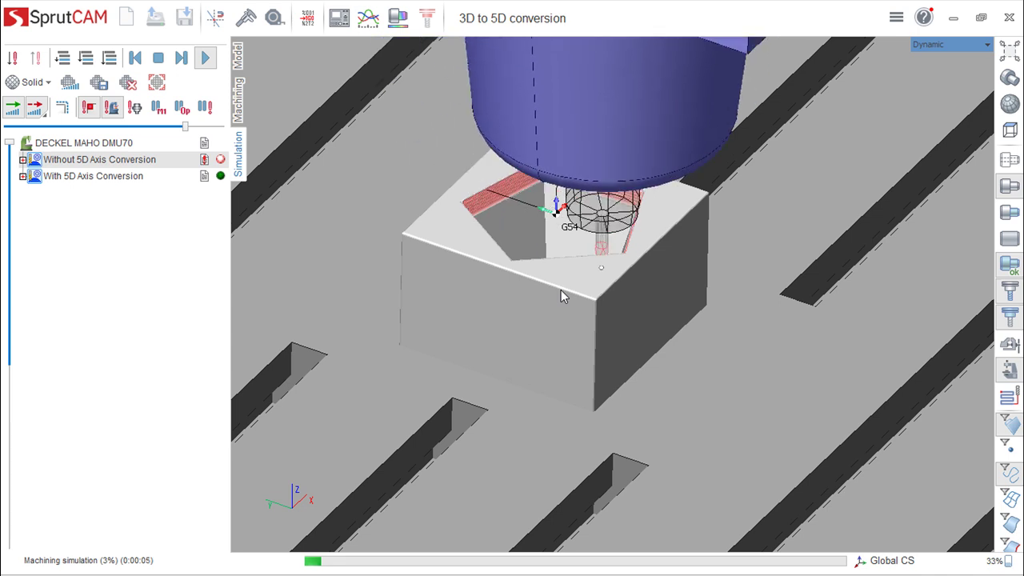
{"action": "left_click", "coordinate": [180, 57]}
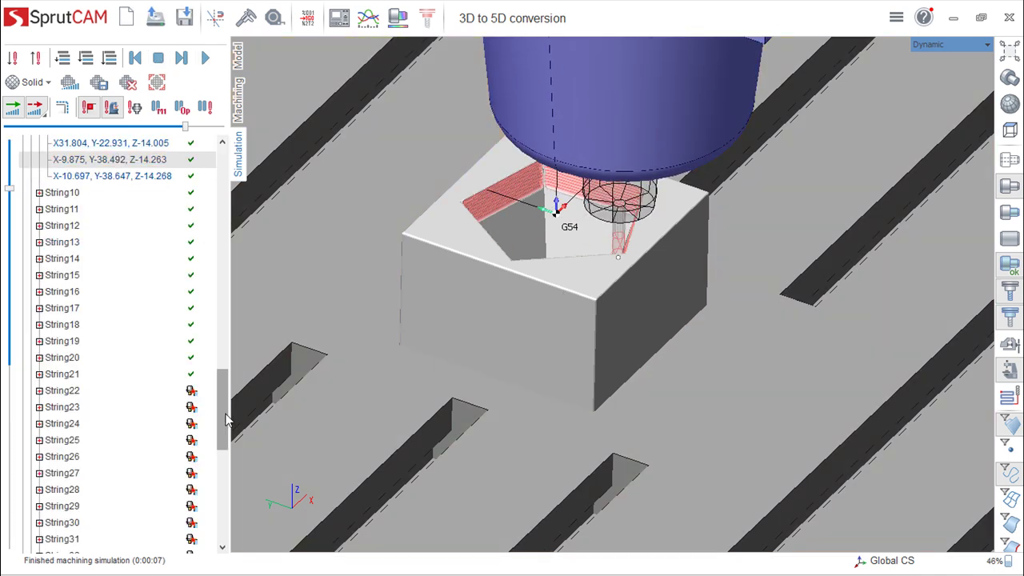
Simulate the With 5D Axis Conversion operation, watch the table tilt and rotate during cutting, and stop it.
{"action": "left_click_drag", "start_coordinate": [223, 412], "coordinate": [203, 566]}
{"action": "left_click", "coordinate": [92, 538]}
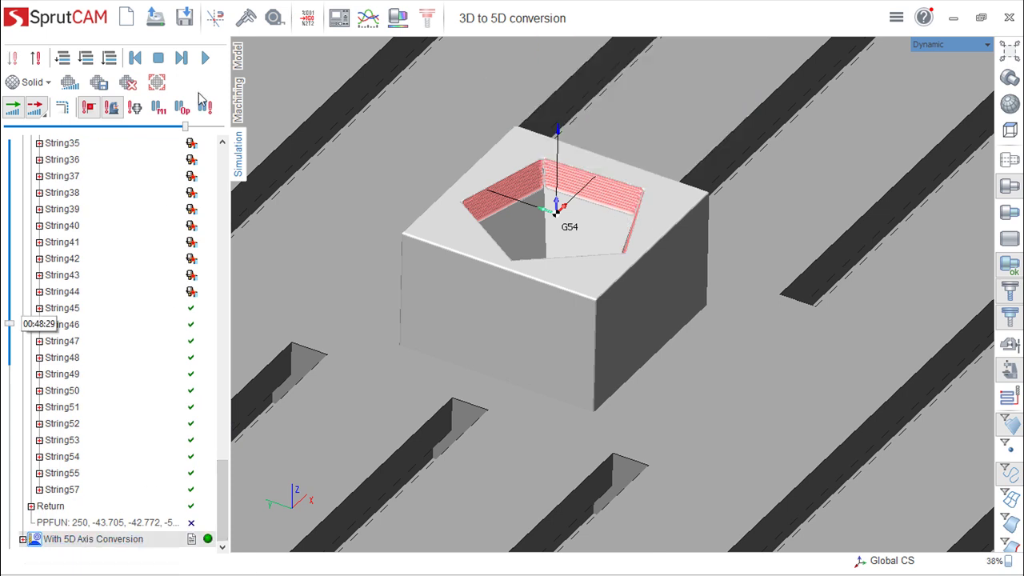
{"action": "left_click", "coordinate": [207, 58]}
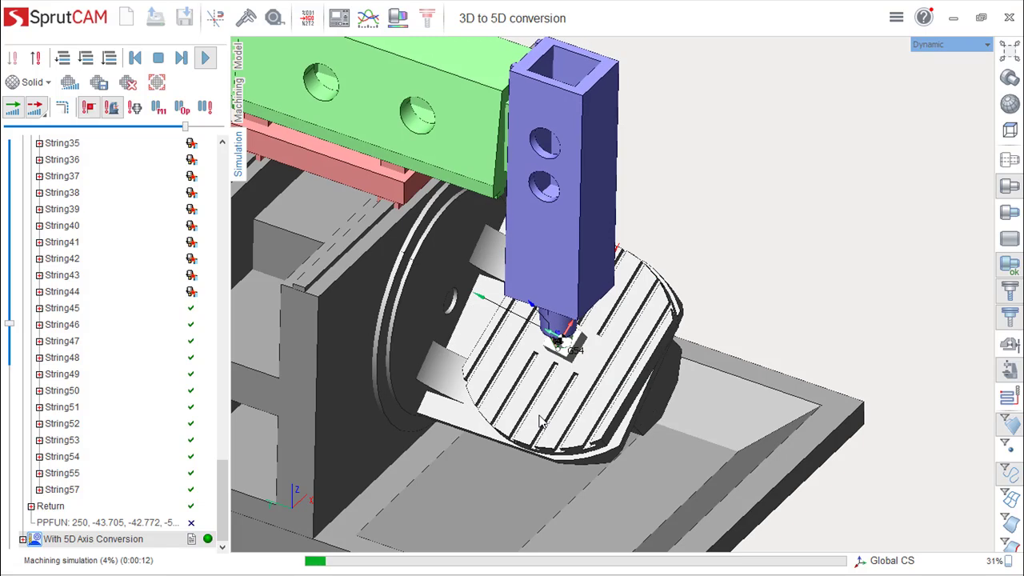
{"action": "scroll", "coordinate": [594, 376], "scroll_direction": "up", "scroll_amount": 5}
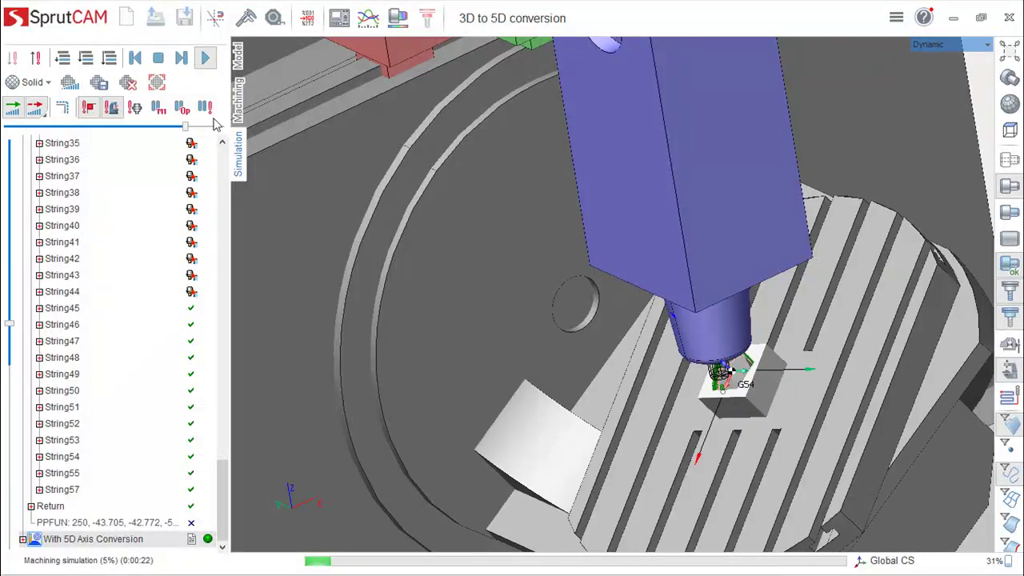
{"action": "left_click", "coordinate": [158, 61]}
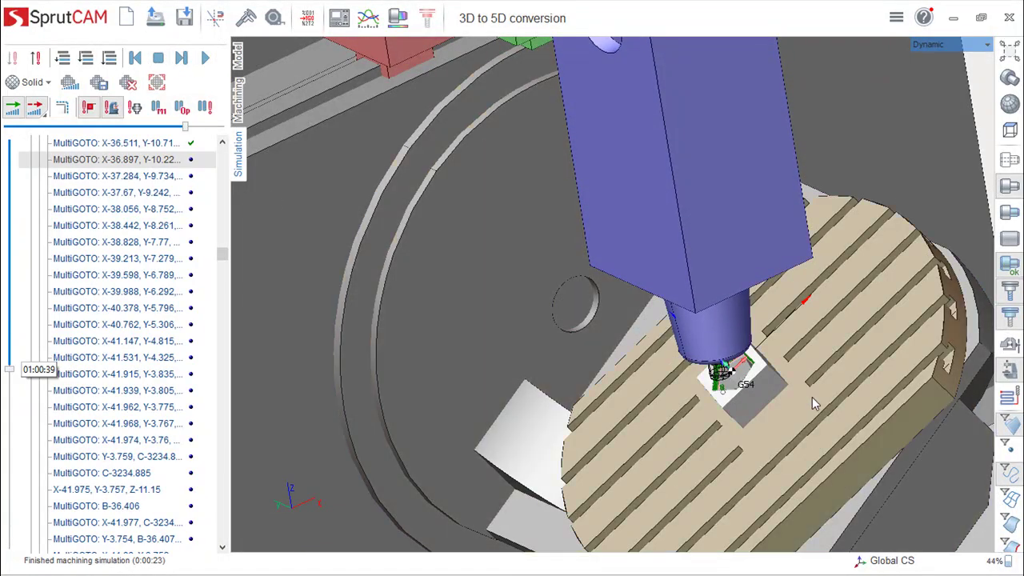
{"action": "scroll", "coordinate": [748, 411], "scroll_direction": "down", "scroll_amount": 5}
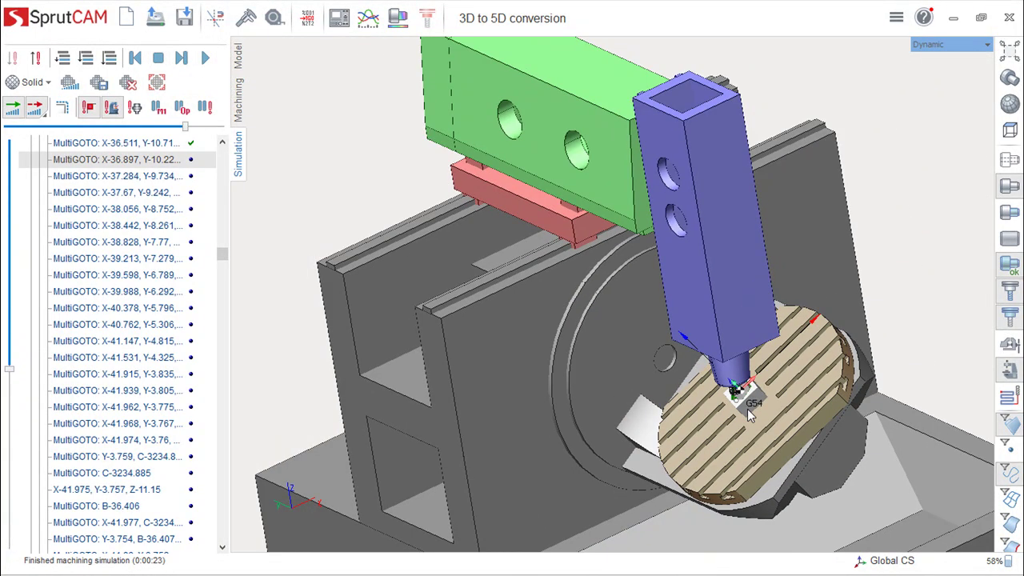